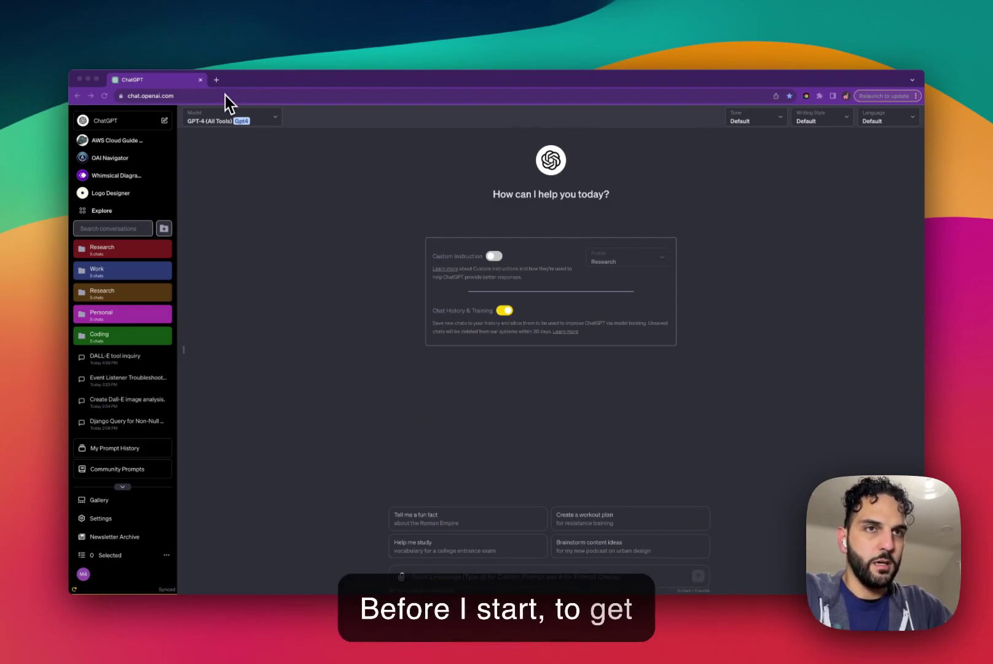
Search Google for superpower chatgpt and view the Superpower ChatGPT extension's page in the Chrome Web Store
click(216, 79)
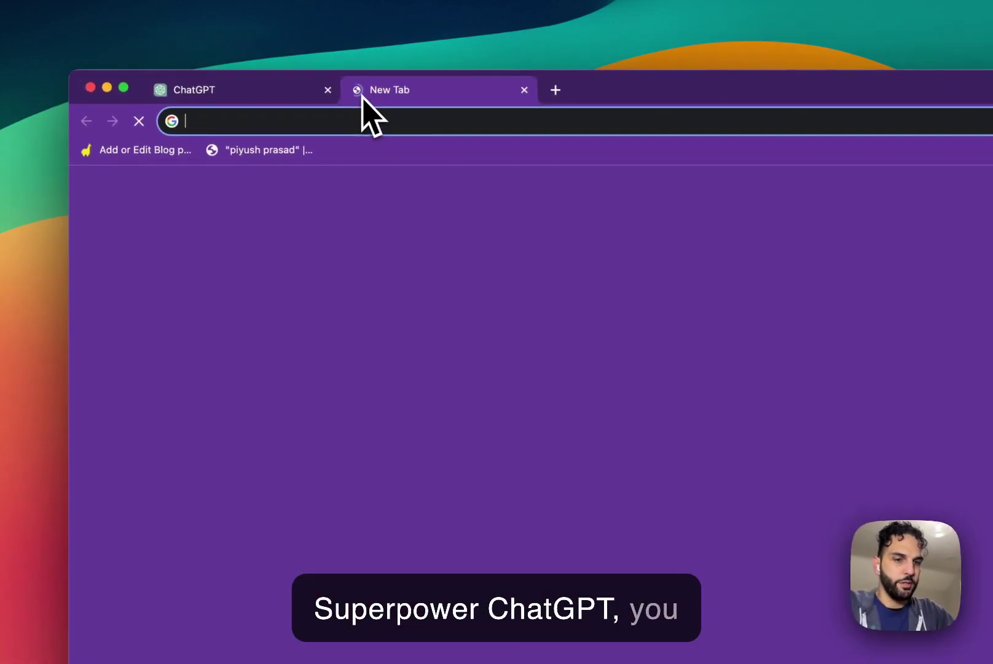
text(sup)
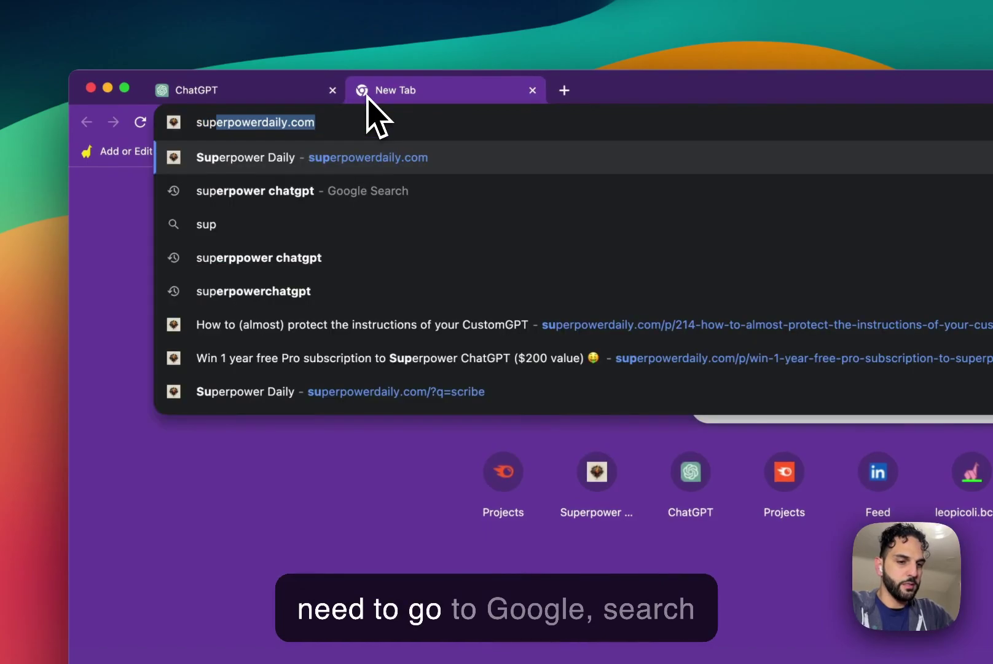
text(erpower chatGPT)
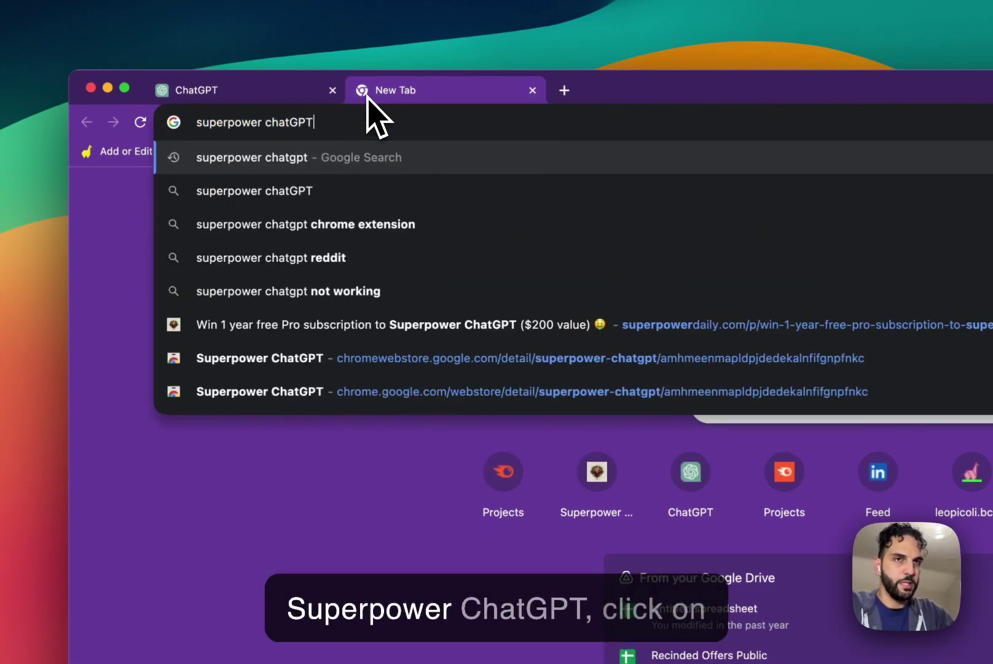
key(Return)
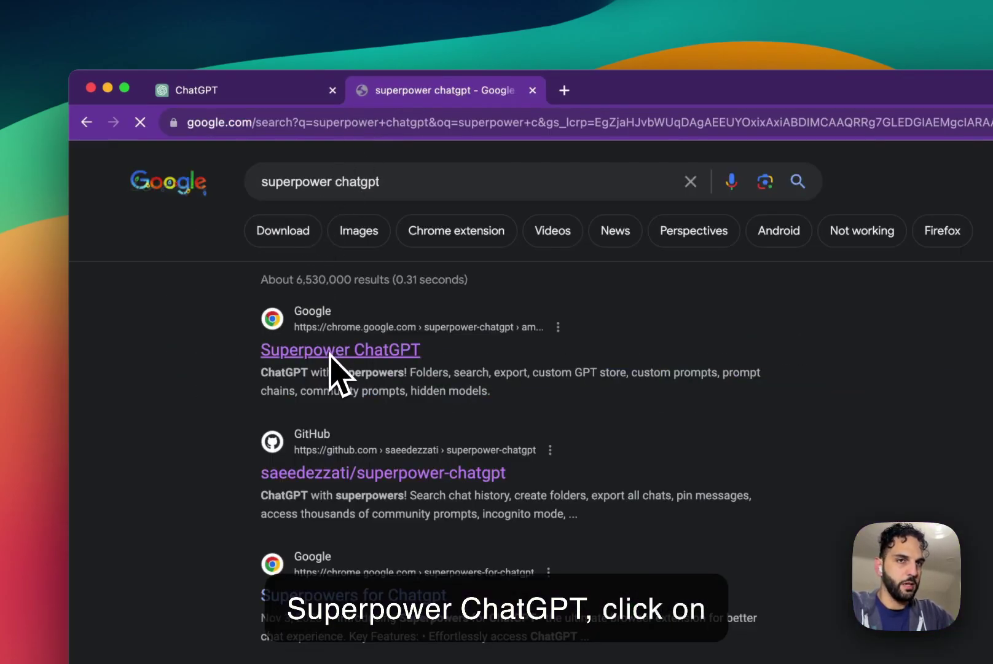
click(332, 363)
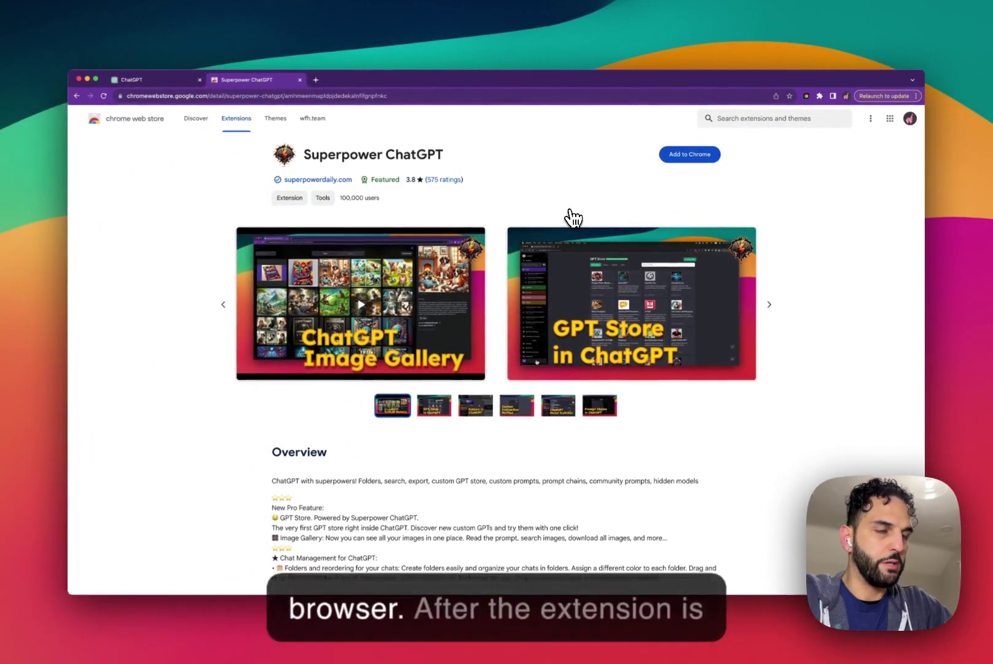
key(super+w)
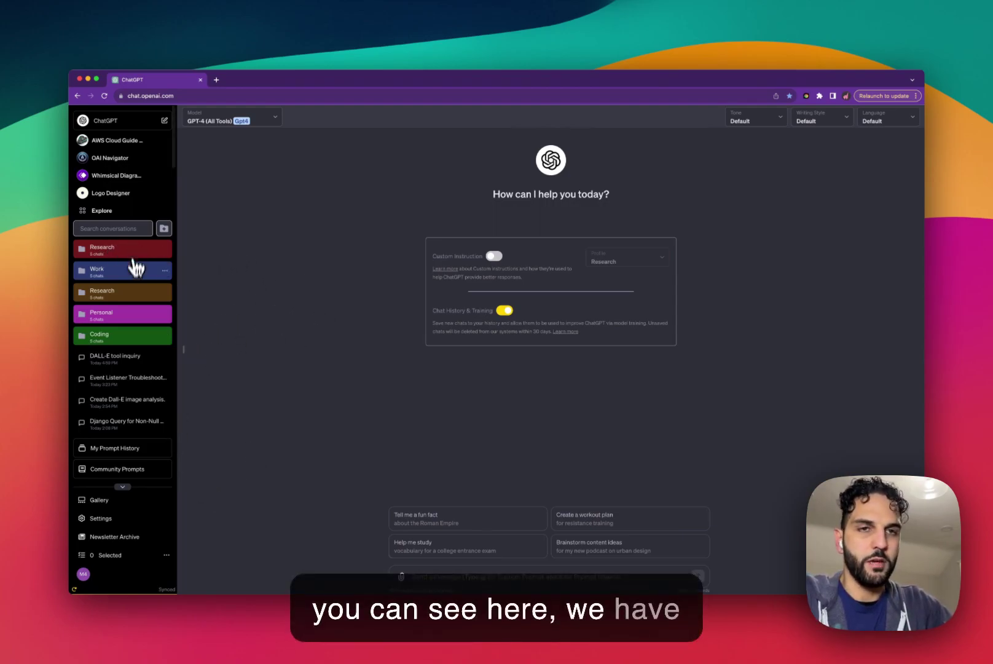
Examine the whole conversation list from the colored folders down to the oldest chats, and return to its beginning
click(109, 228)
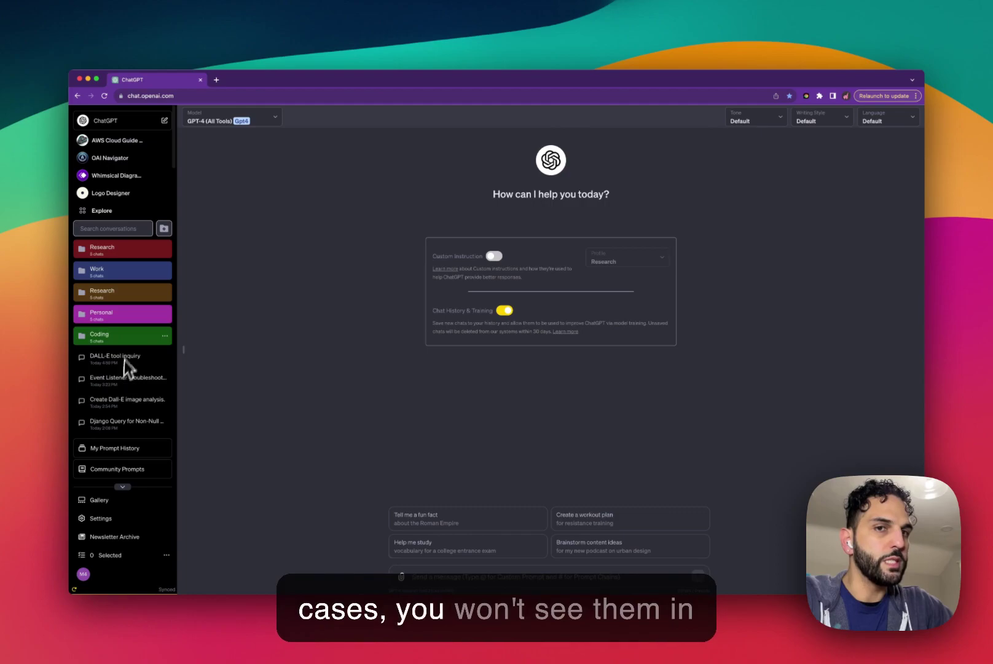
scroll(115, 375, down, 5)
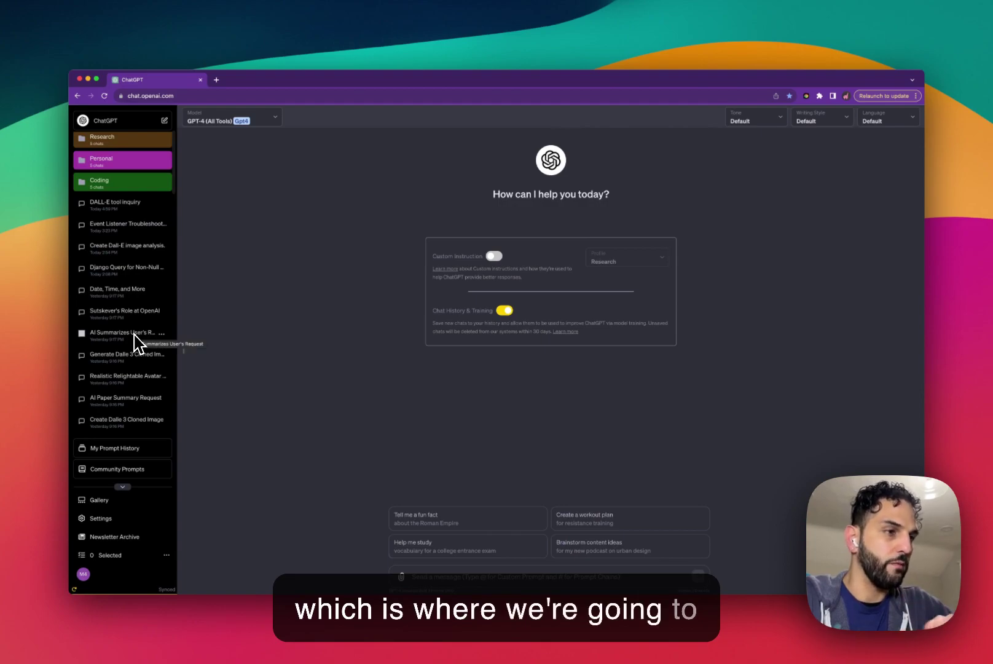
scroll(136, 340, up, 5)
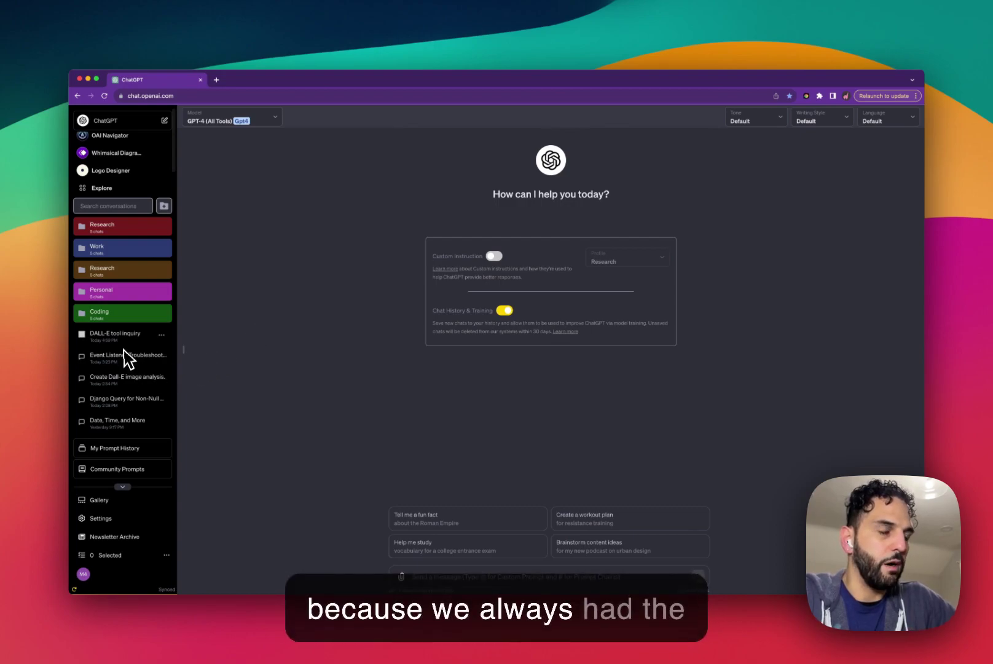
scroll(124, 350, down, 20)
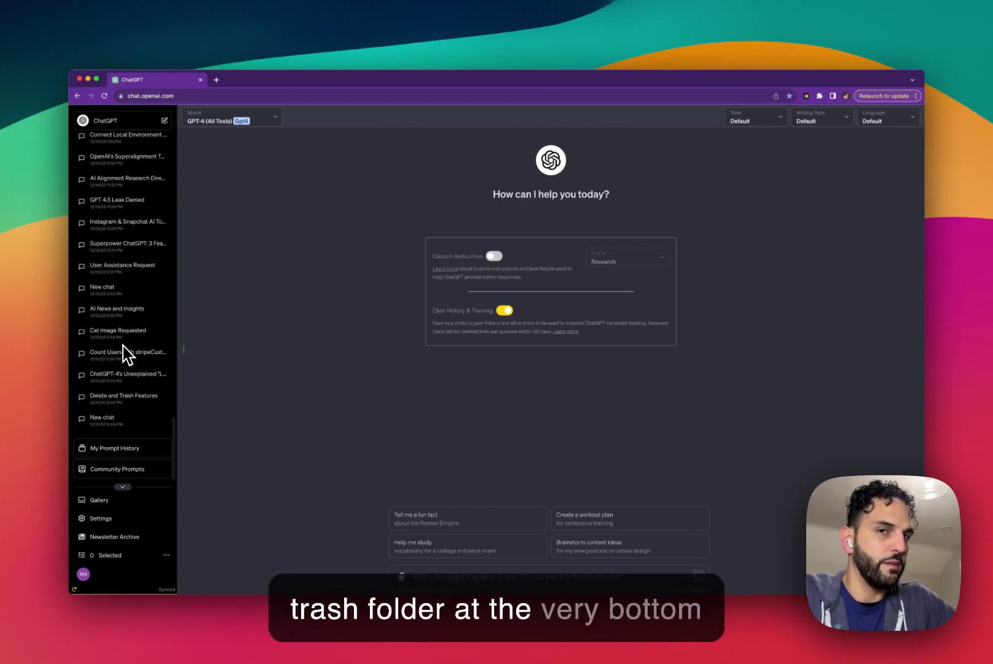
scroll(123, 427, up, 2)
scroll(126, 427, down, 2)
scroll(132, 419, up, 15)
scroll(133, 419, up, 10)
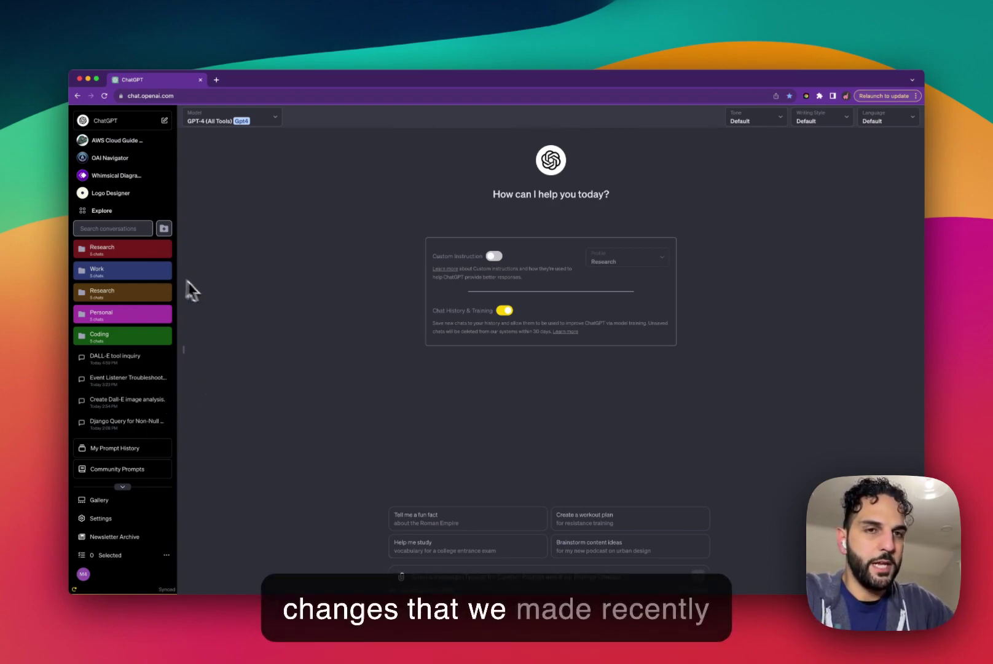
In the window showing the new chat page, view the options of the DALL-E tool inquiry and Event Listener Troubleshooting chats
mouse_move(155, 360)
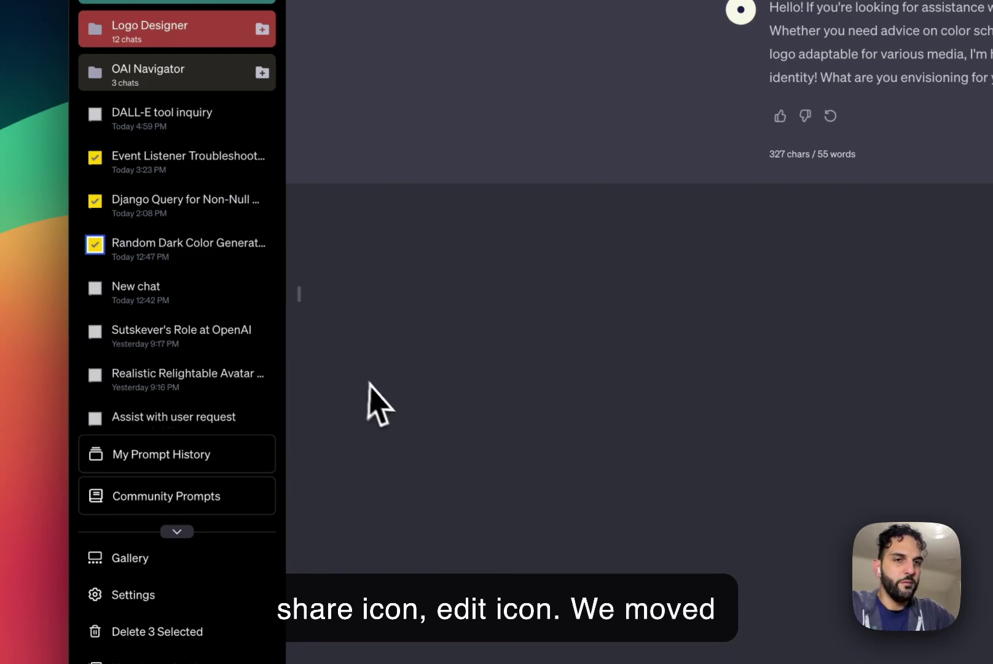
key(super+grave)
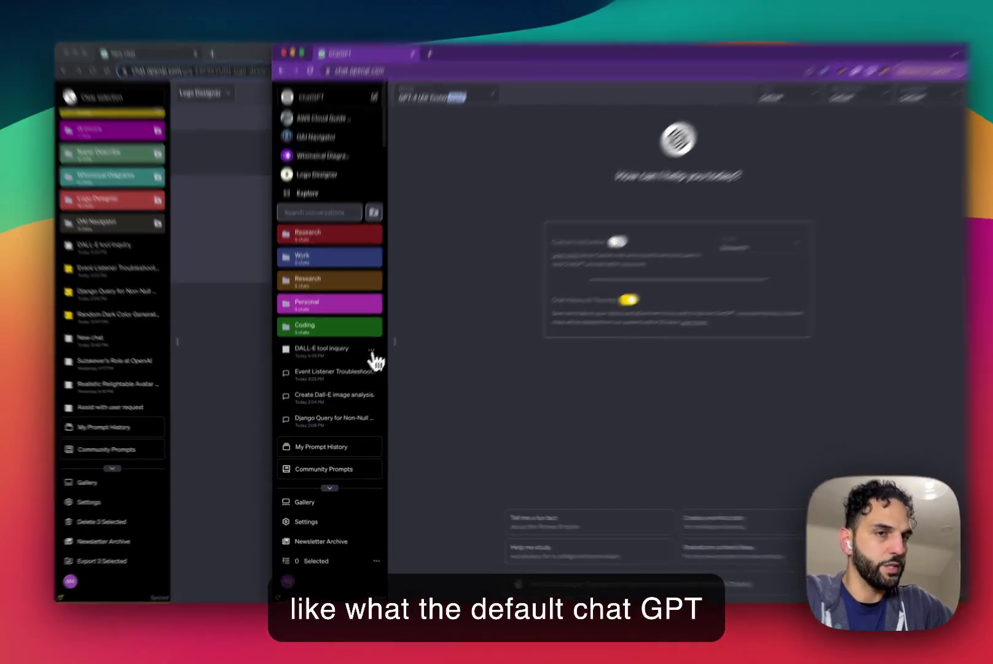
click(366, 359)
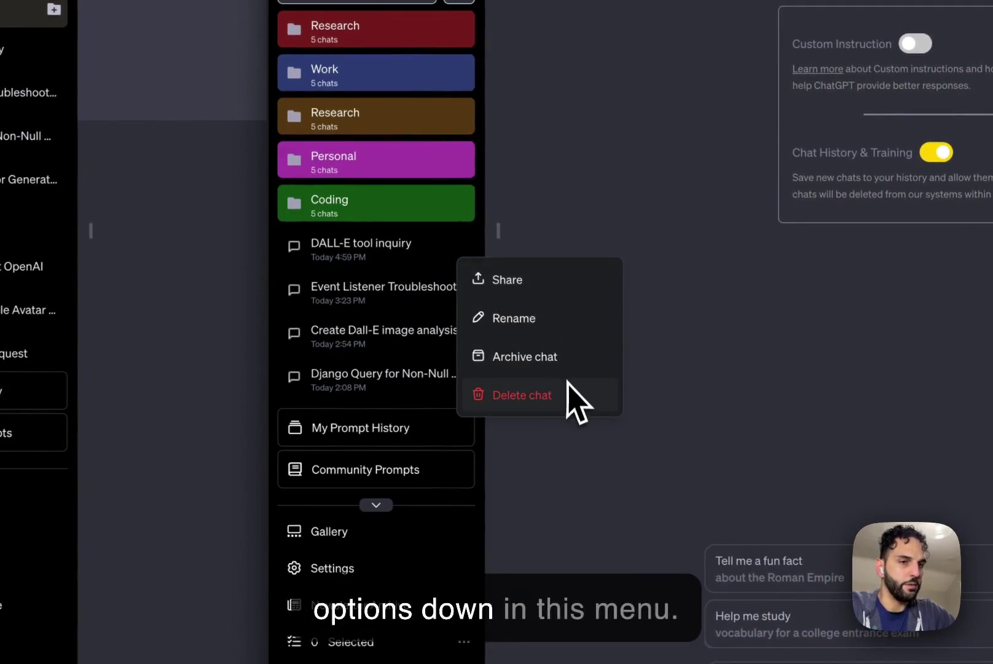
click(569, 232)
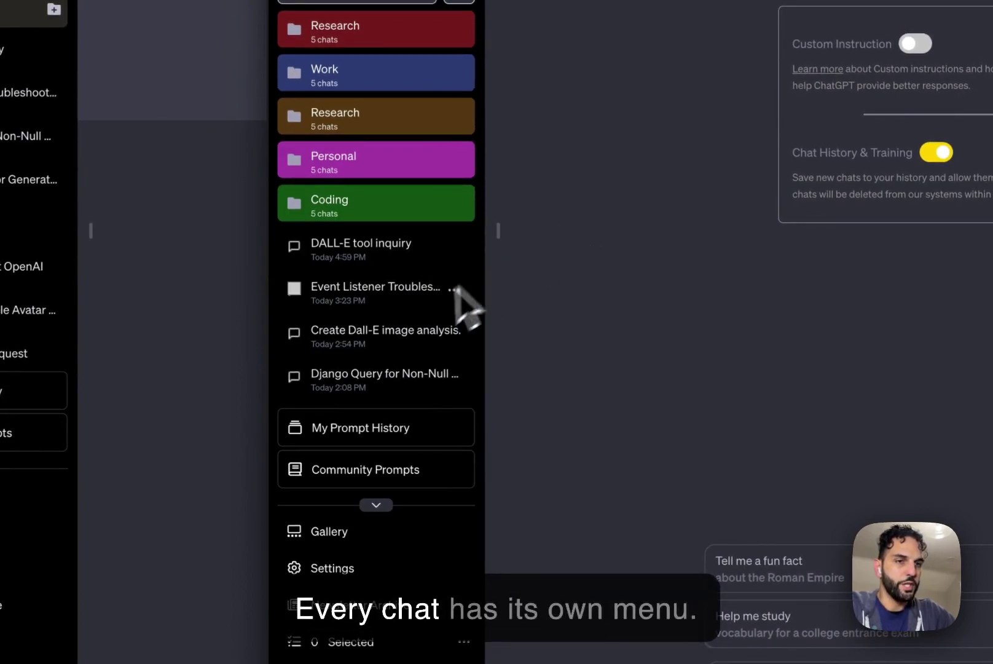
click(462, 289)
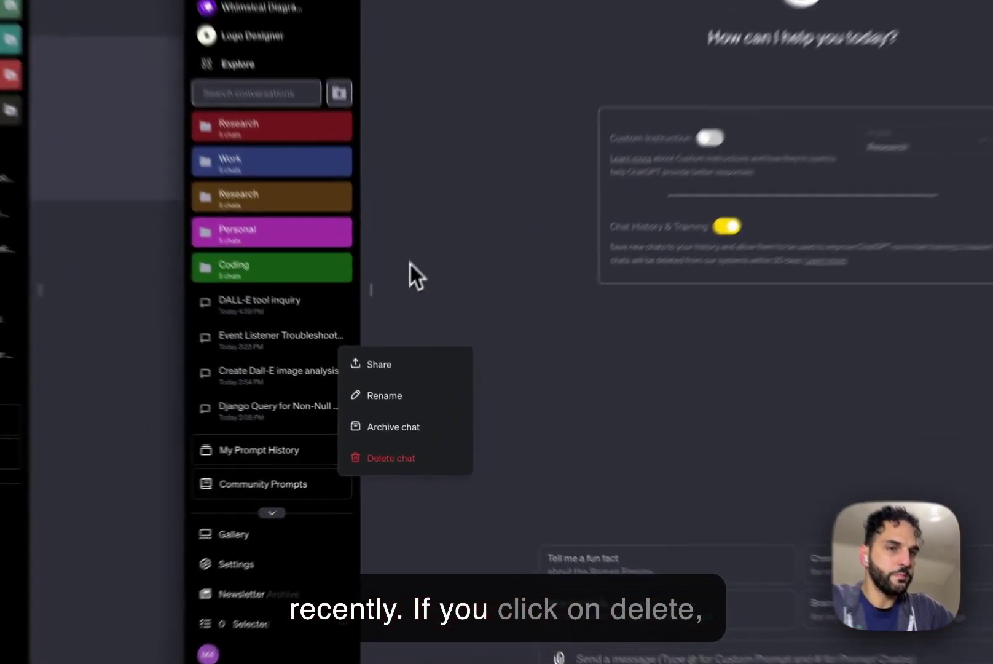
click(397, 349)
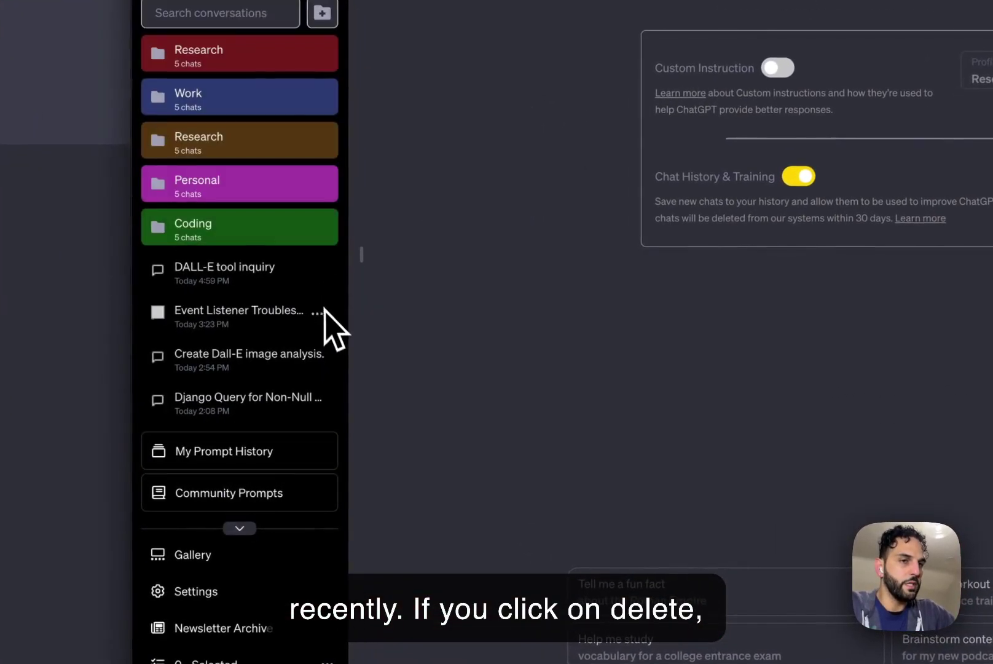
Bring up the delete confirmation for the Event Listener Troubleshooting chat, cancel it, and review the chat's options again
click(365, 379)
click(402, 464)
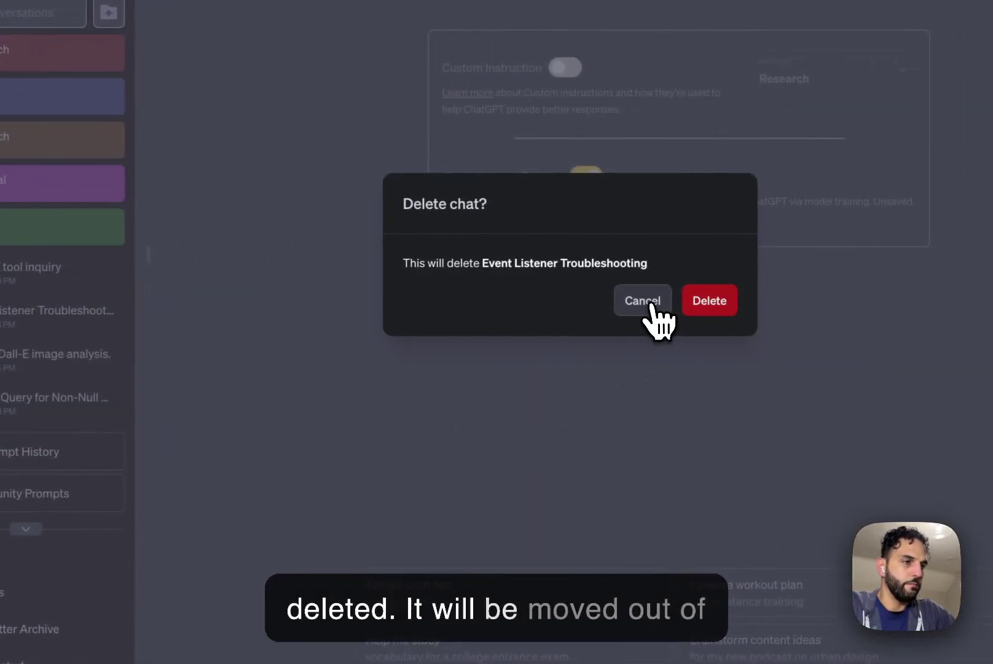
click(643, 301)
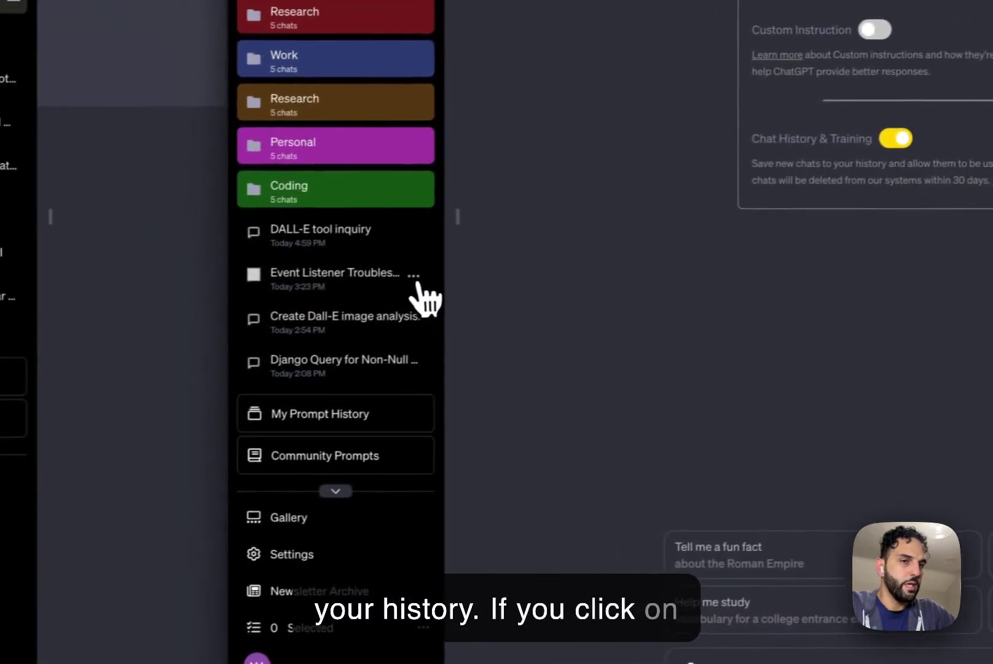
click(415, 278)
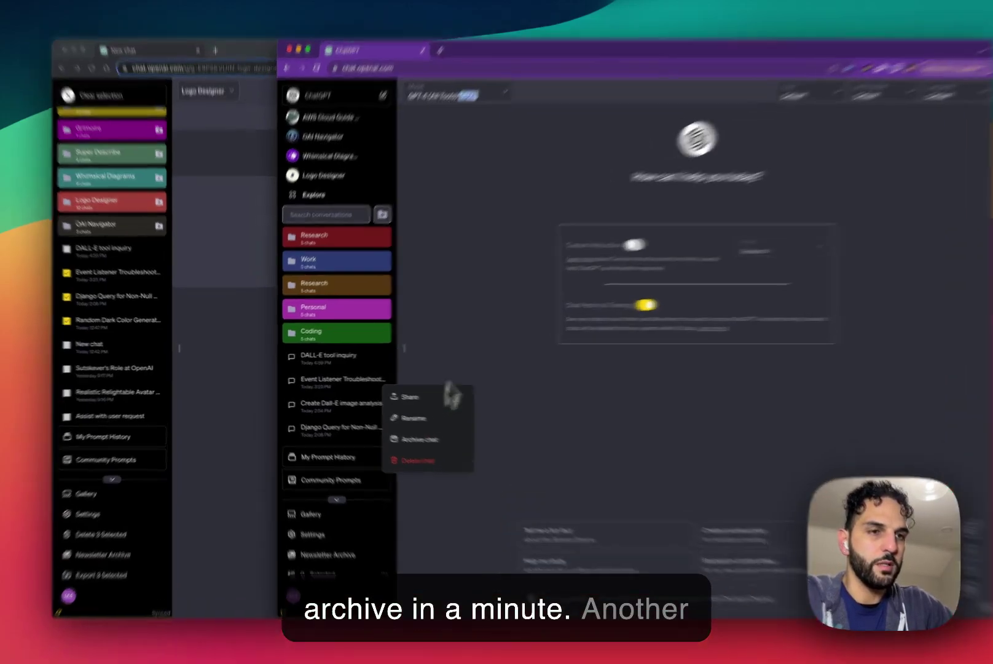
click(467, 345)
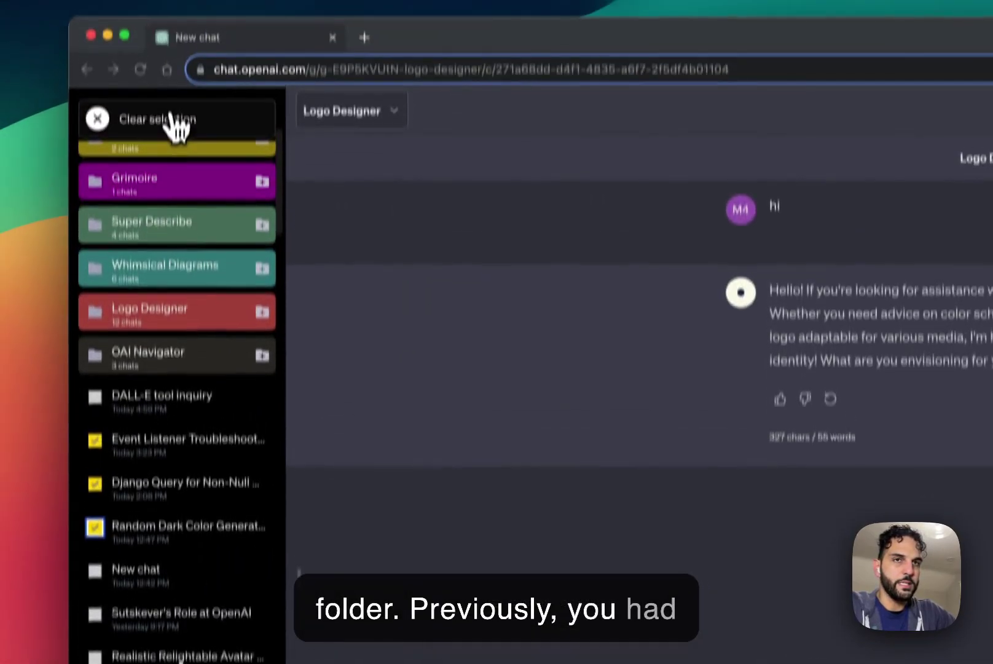
Clear the chat selection in the Logo Designer window and view the Coding folder's options in the other ChatGPT window
click(178, 126)
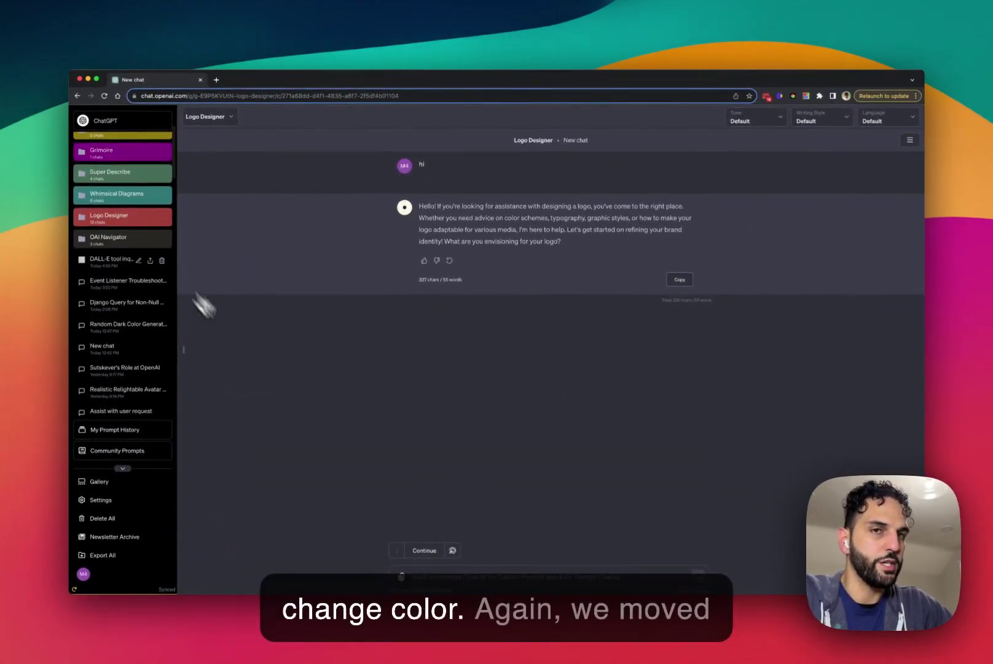
key(super+grave)
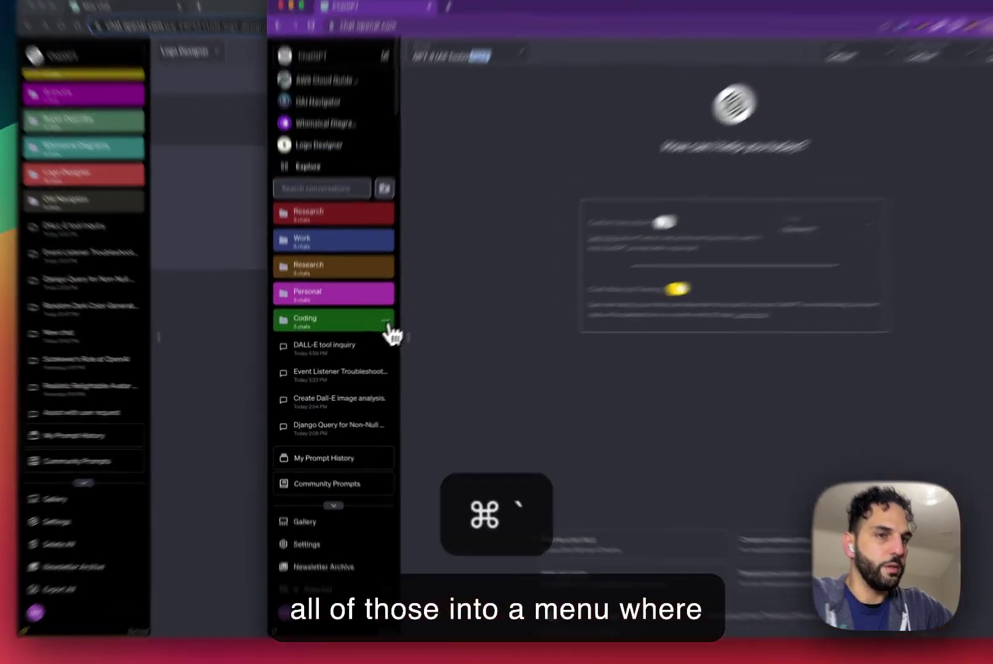
click(367, 336)
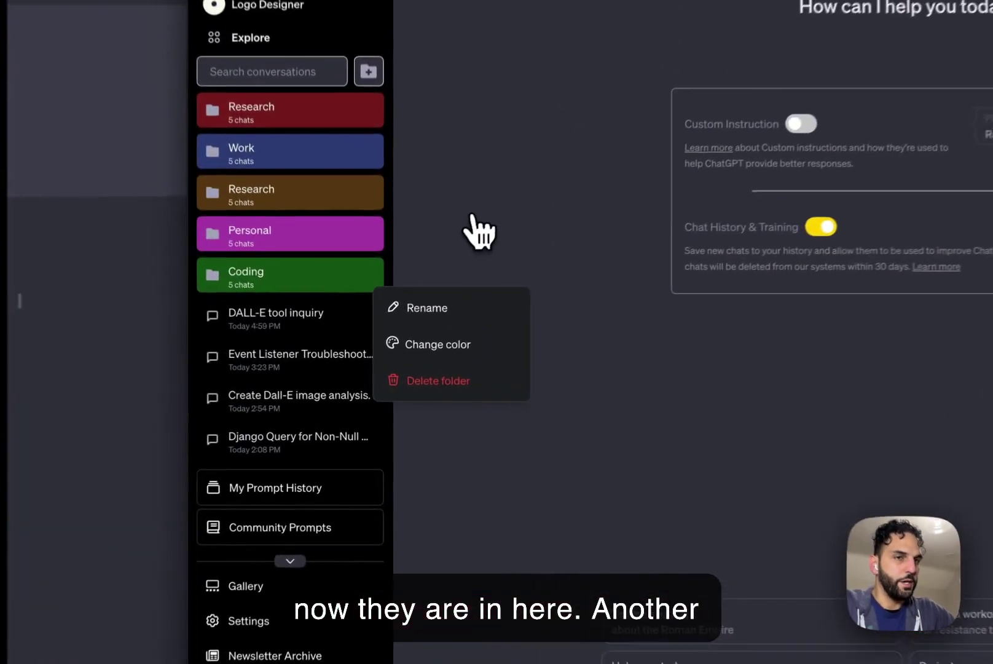
click(424, 310)
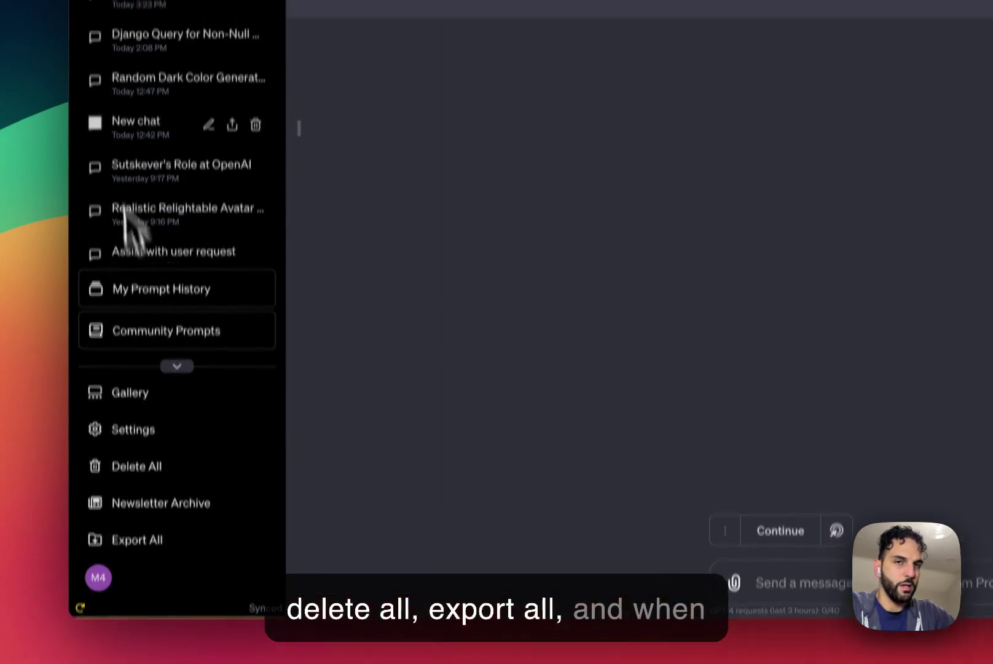
Select the Random Dark Color, New chat and Sutskever's Role at OpenAI chats to view the bulk delete and export options, and deselect them
click(95, 56)
click(94, 99)
click(95, 229)
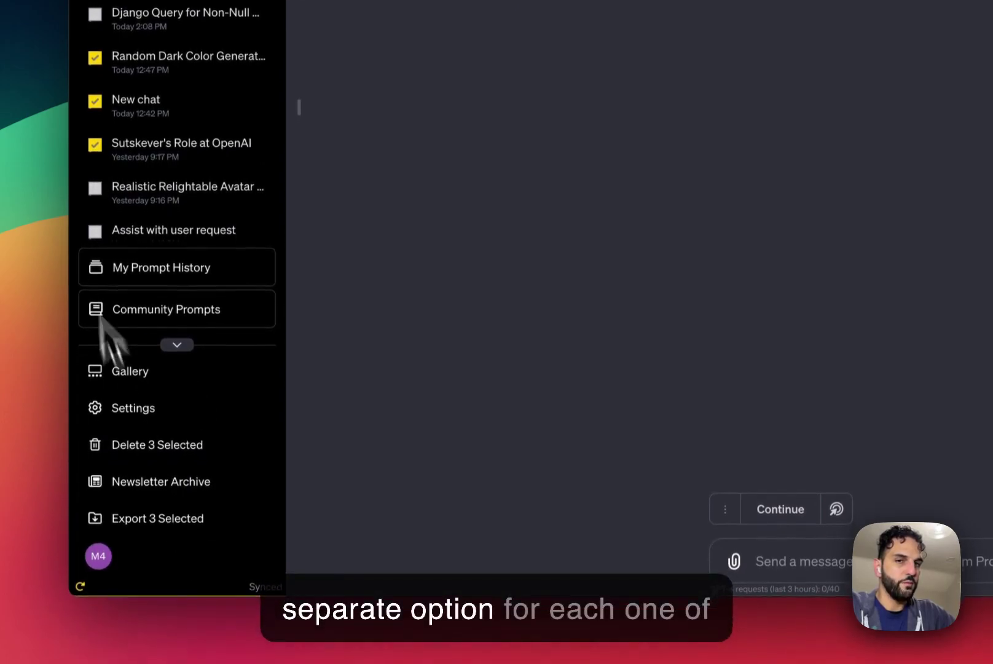
click(126, 312)
click(128, 268)
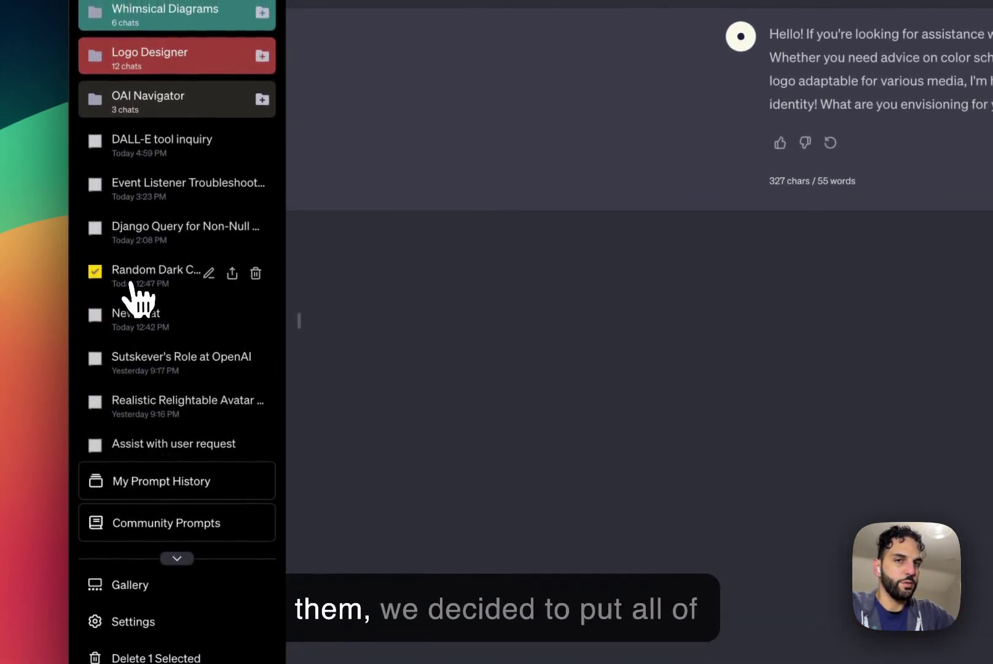
In the other window, view the bulk chat options with the first three ungrouped chats selected and again with none selected
key(super+grave)
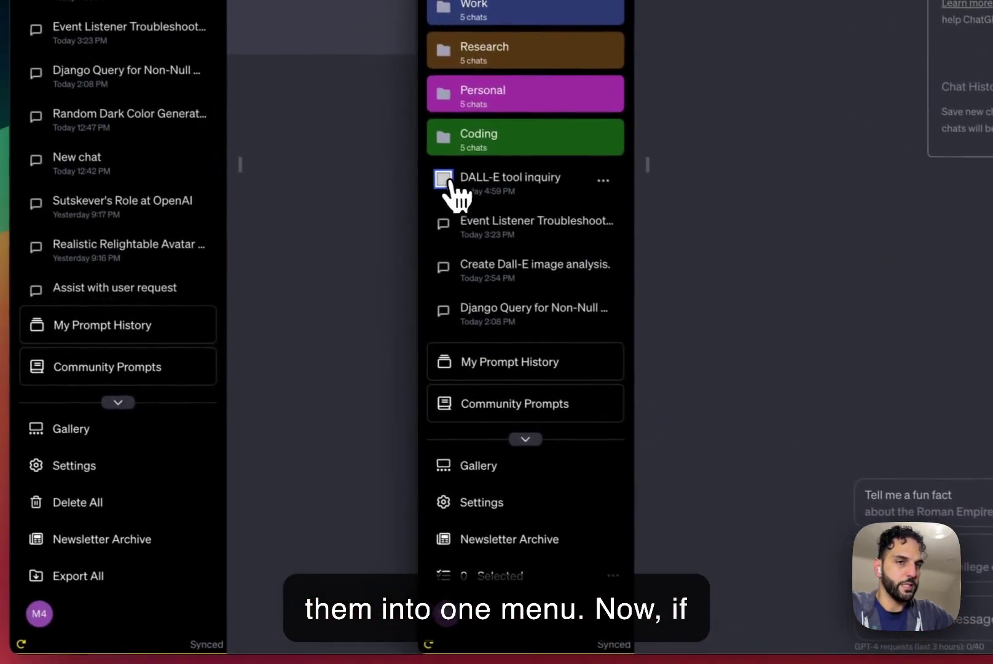
click(324, 119)
click(324, 163)
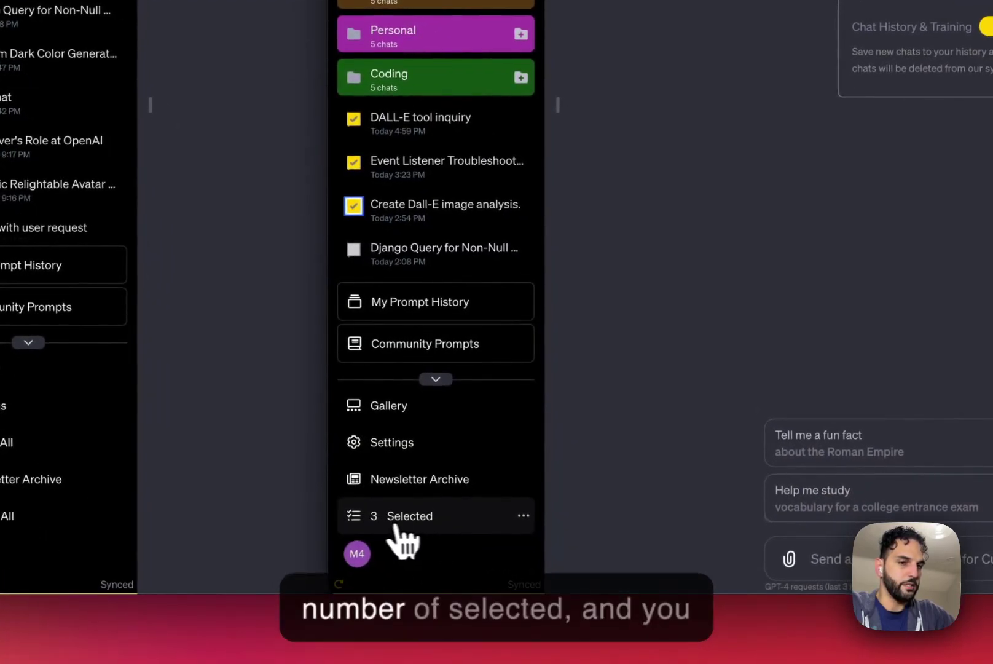
click(523, 516)
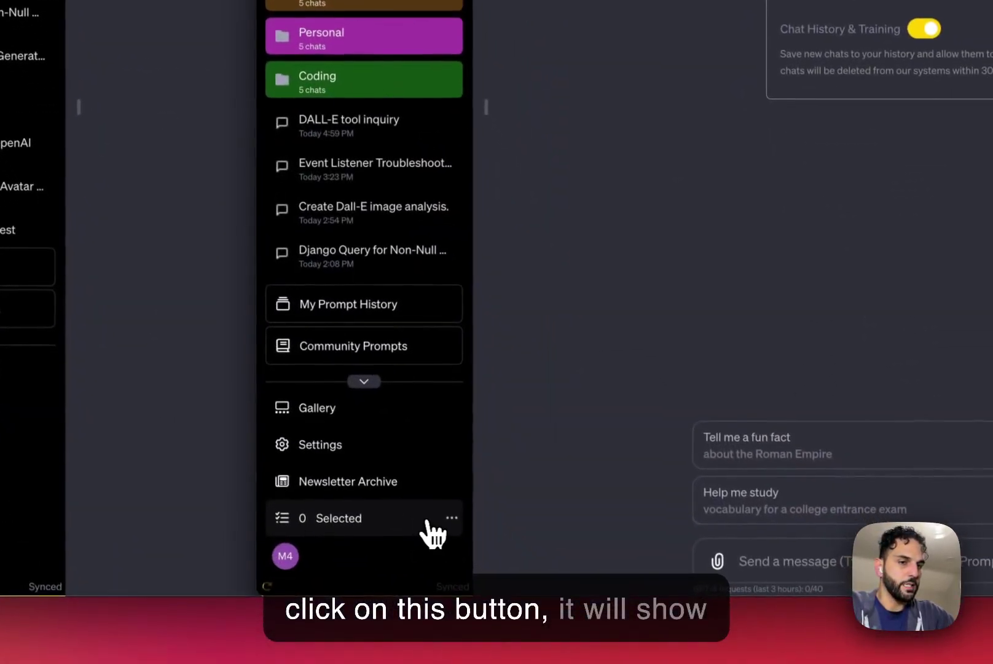
click(442, 517)
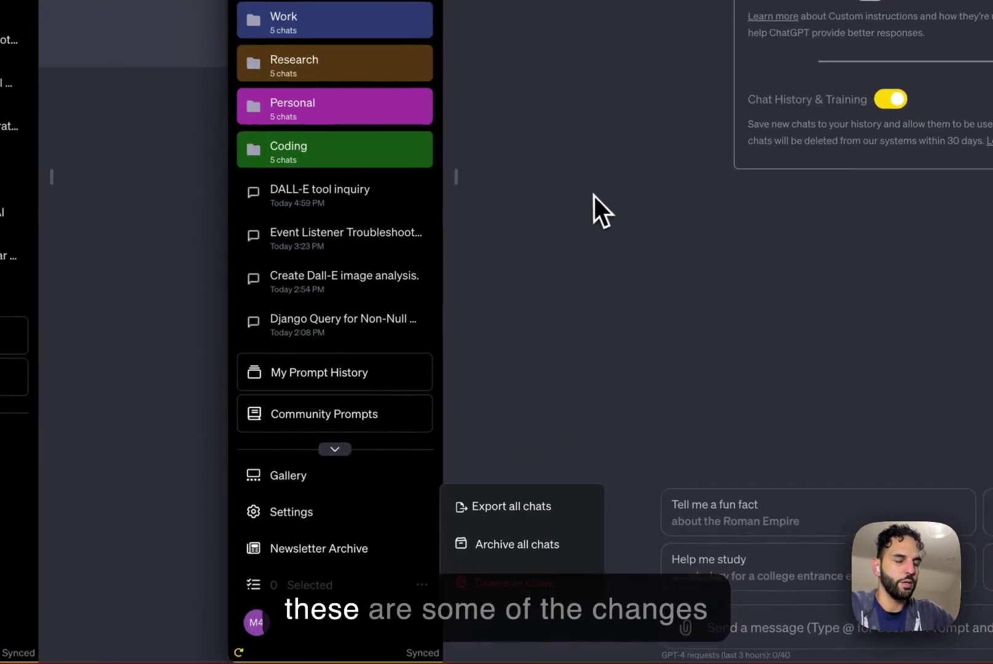
click(441, 553)
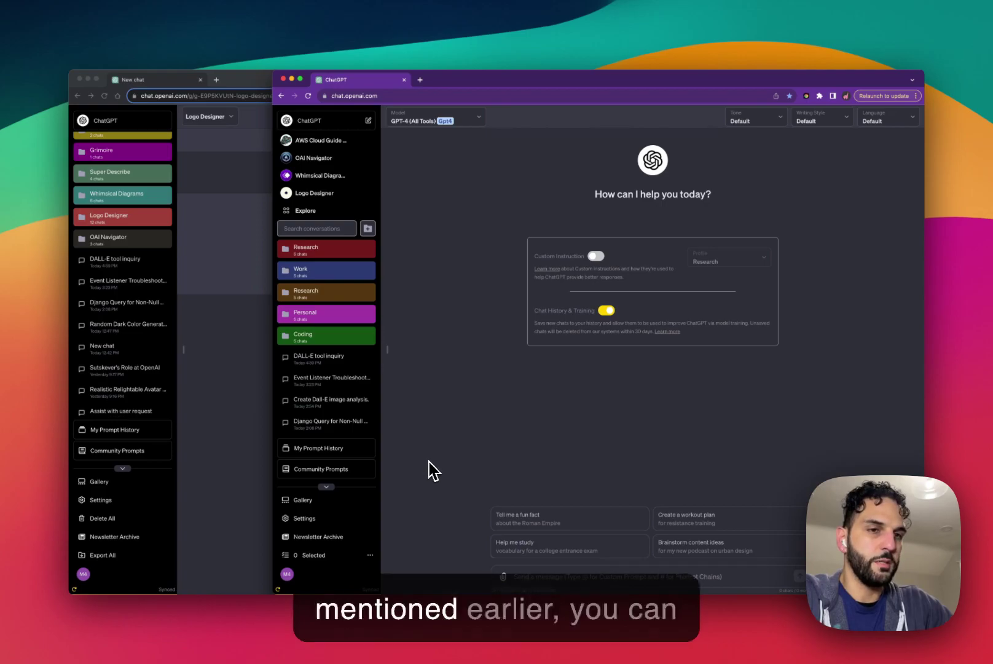
Check the options of the Event Listener Troubleshooting chat, and archive the DALL-E tool inquiry chat
click(365, 379)
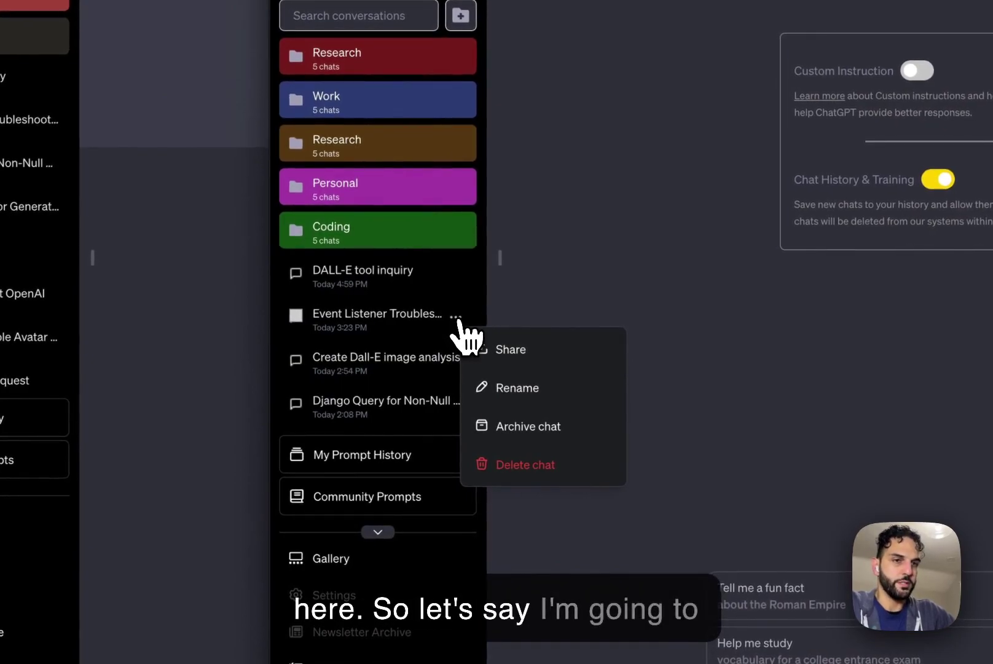
click(548, 295)
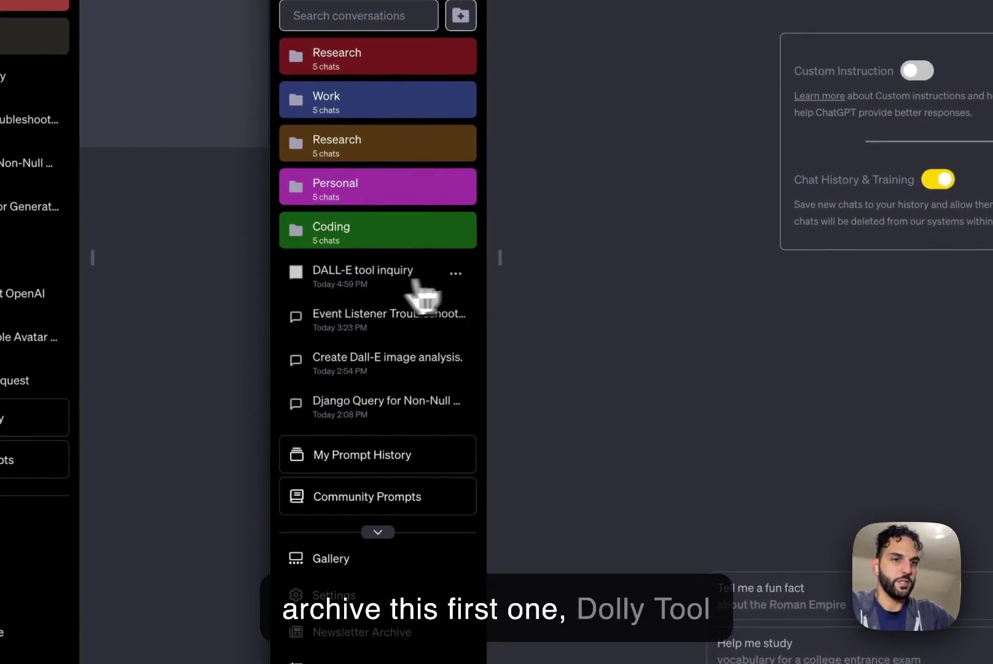
click(455, 273)
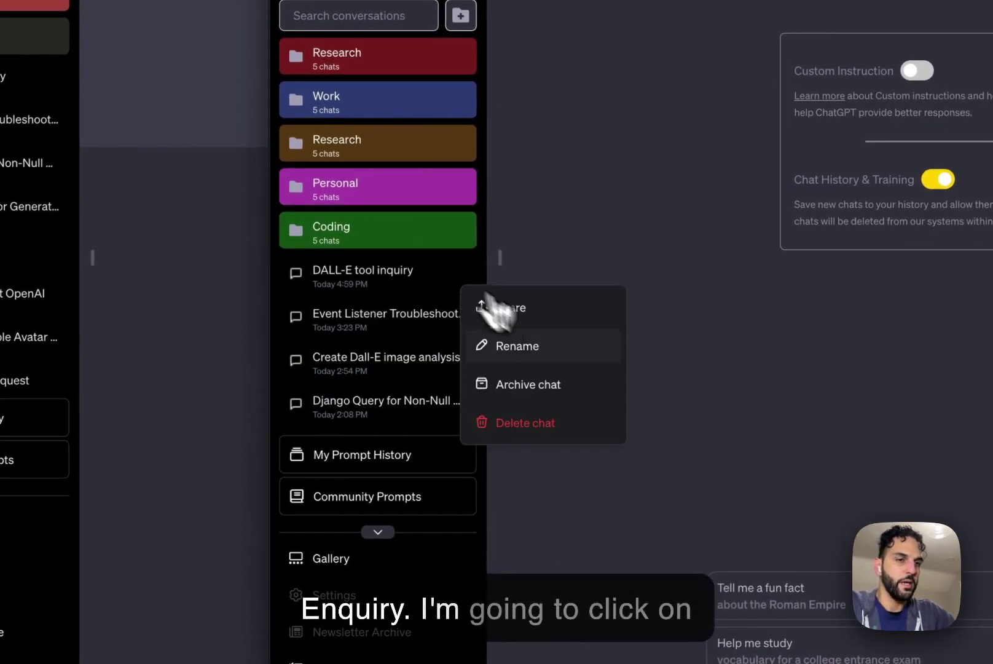
click(564, 392)
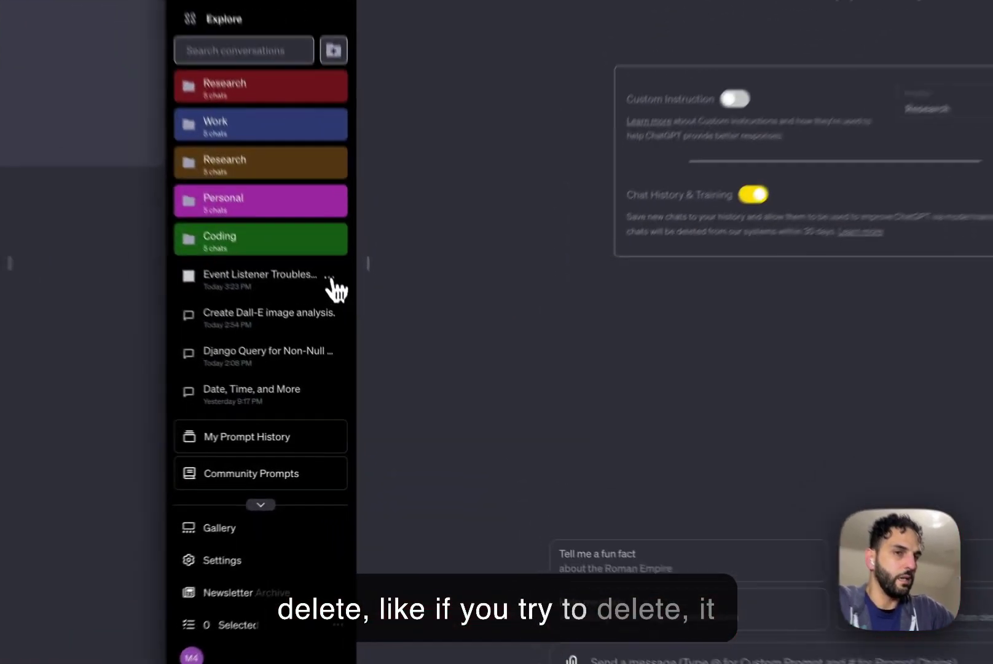
Bring up the delete confirmation for the Event Listener Troubleshooting chat and cancel it
click(365, 356)
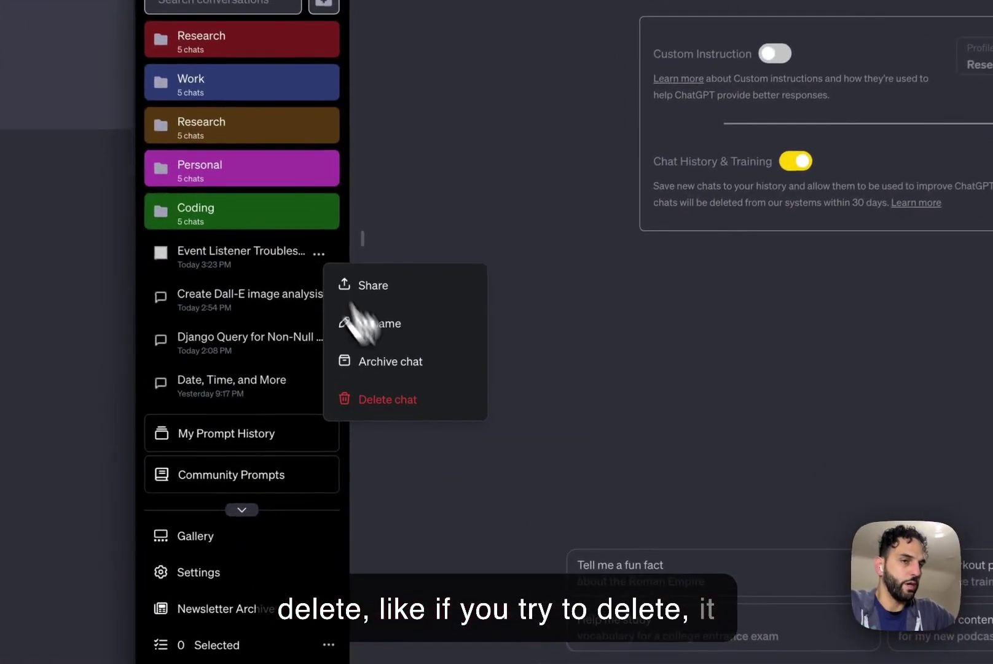
click(424, 438)
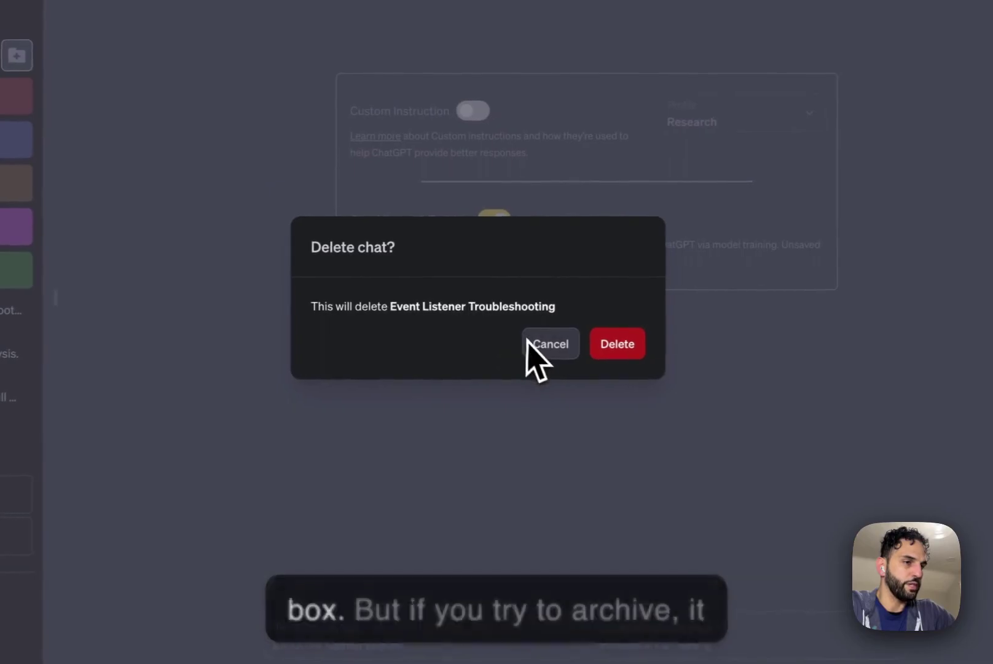
click(547, 341)
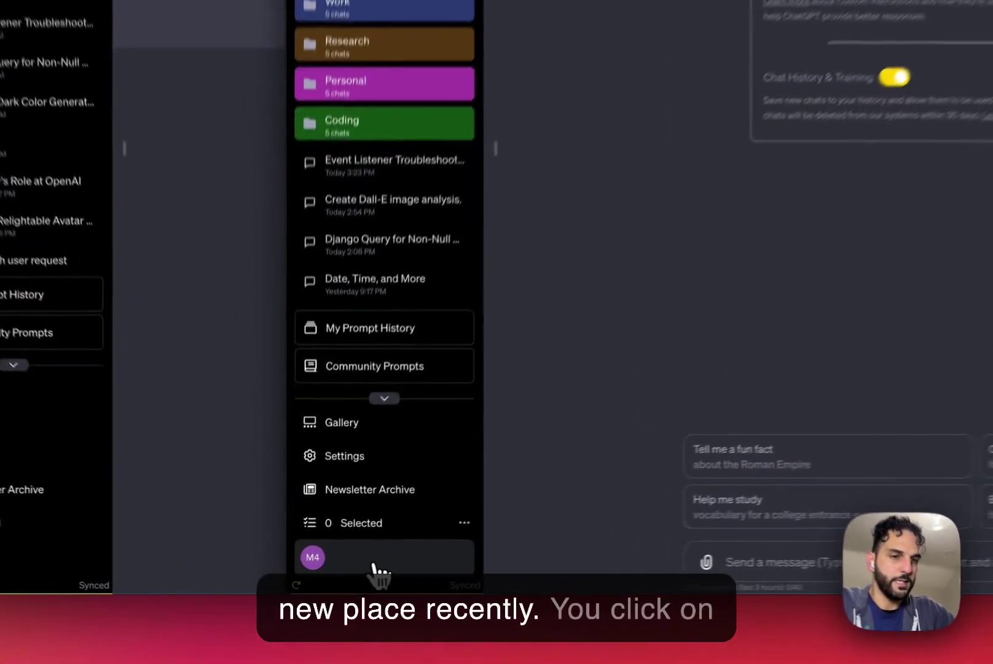
Open the DALL-E tool inquiry chat from the archived chats list in the account's Settings & Beta
click(321, 579)
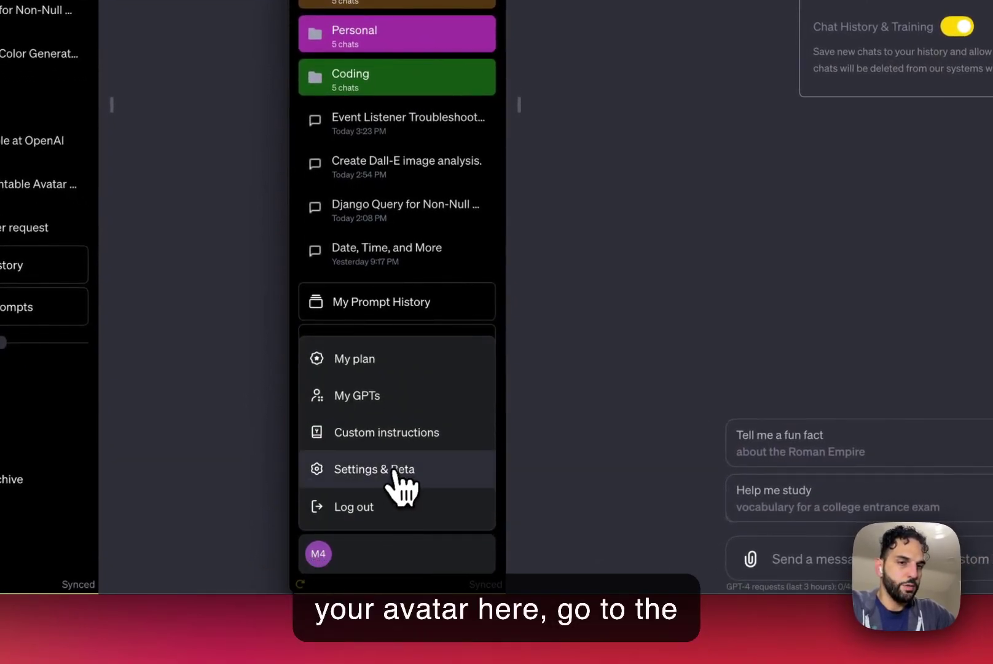
click(370, 482)
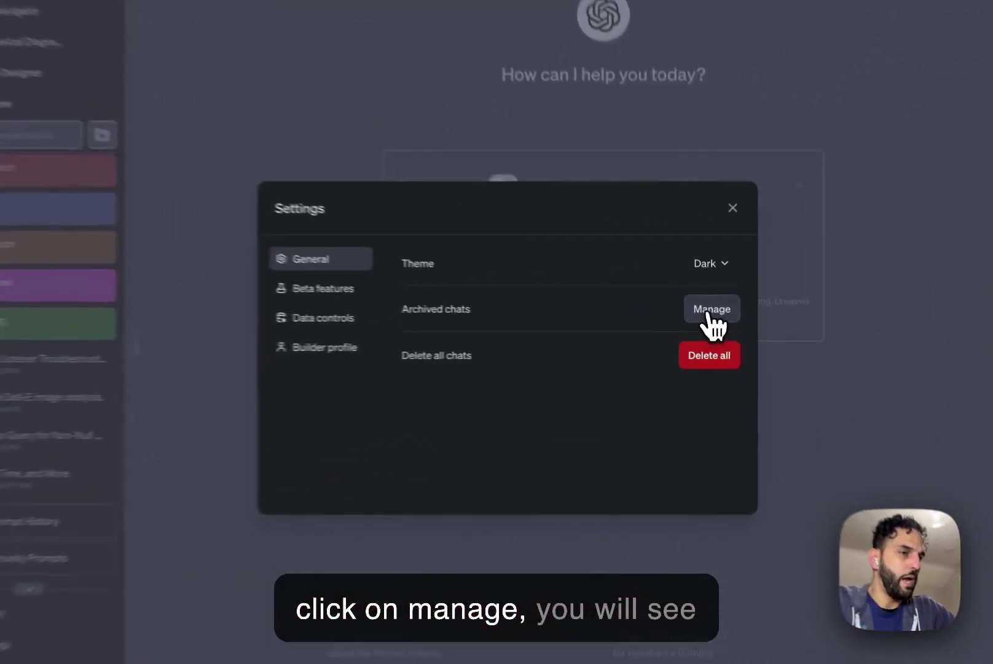
click(710, 310)
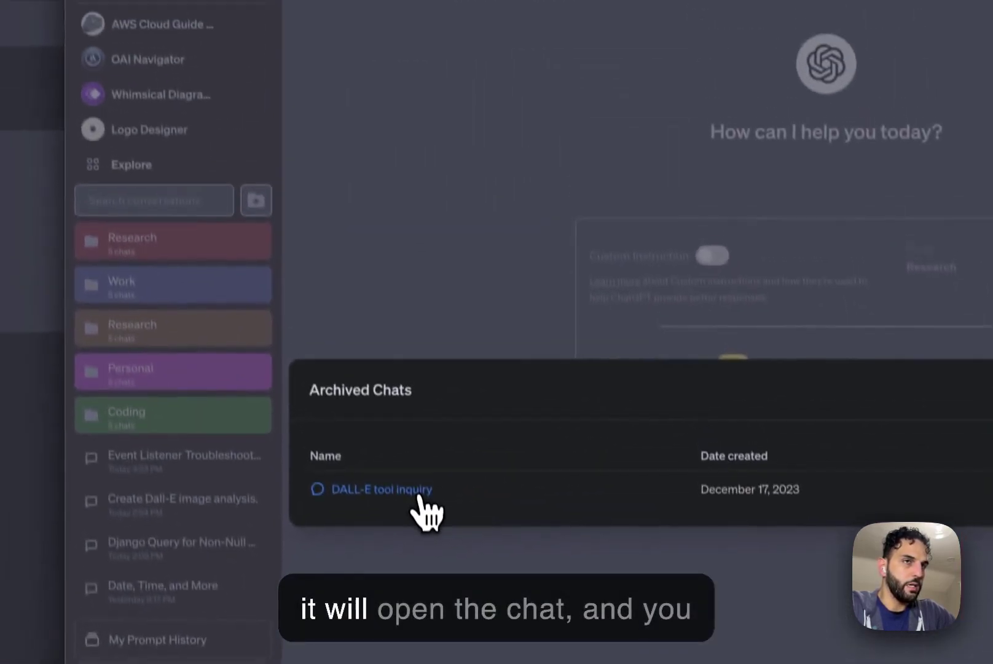
click(295, 325)
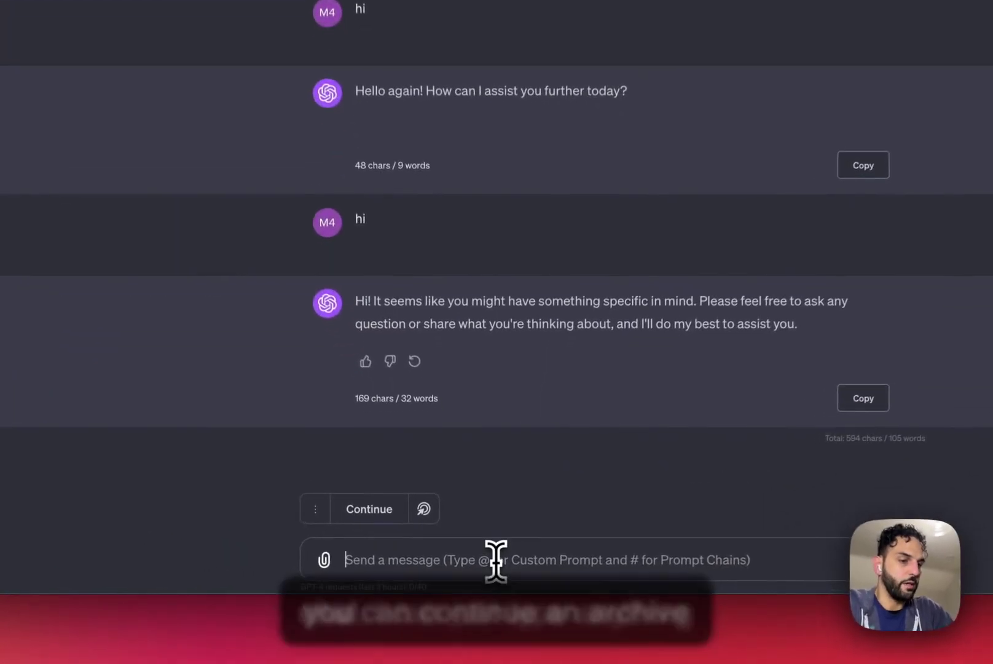
Continue the archived DALL-E tool inquiry chat by sending the message "hi"
click(490, 577)
text(hi)
key(Return)
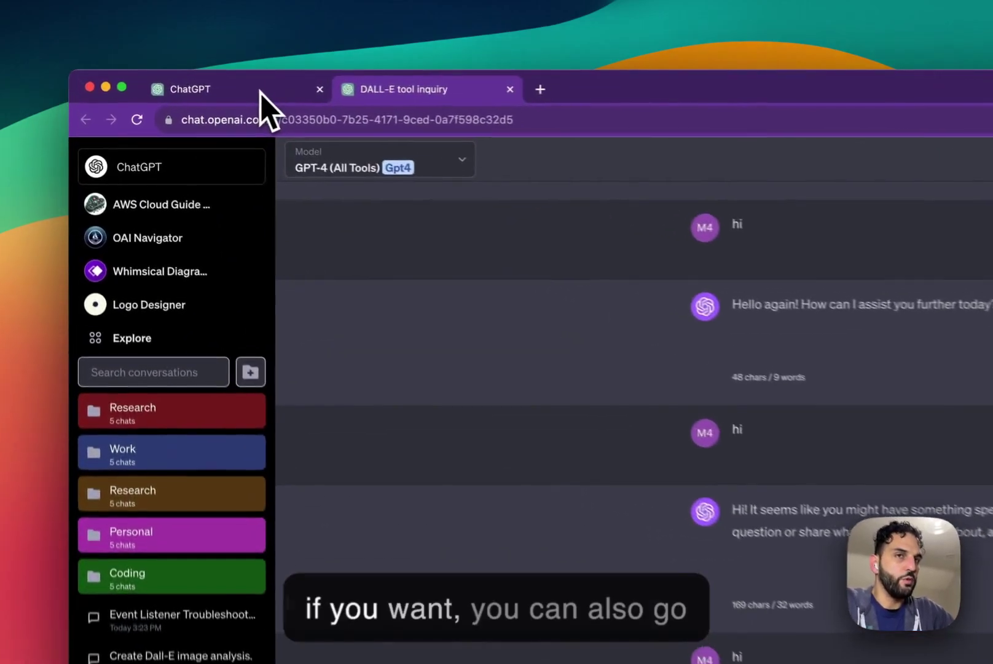
Back in the original ChatGPT tab, unarchive the DALL-E tool inquiry chat and open it from the chat history
click(163, 80)
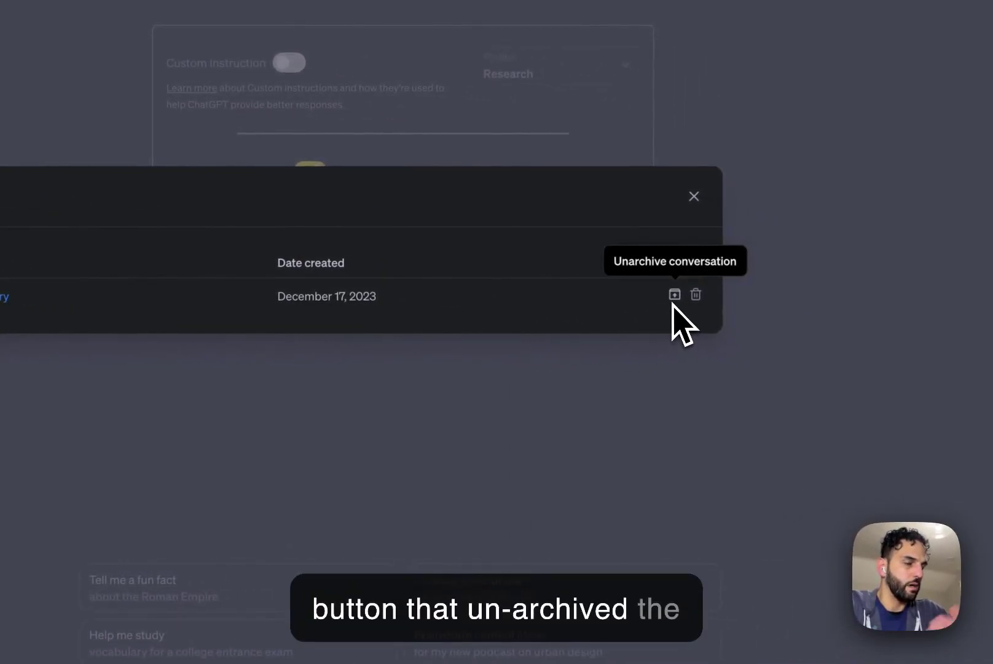
click(674, 295)
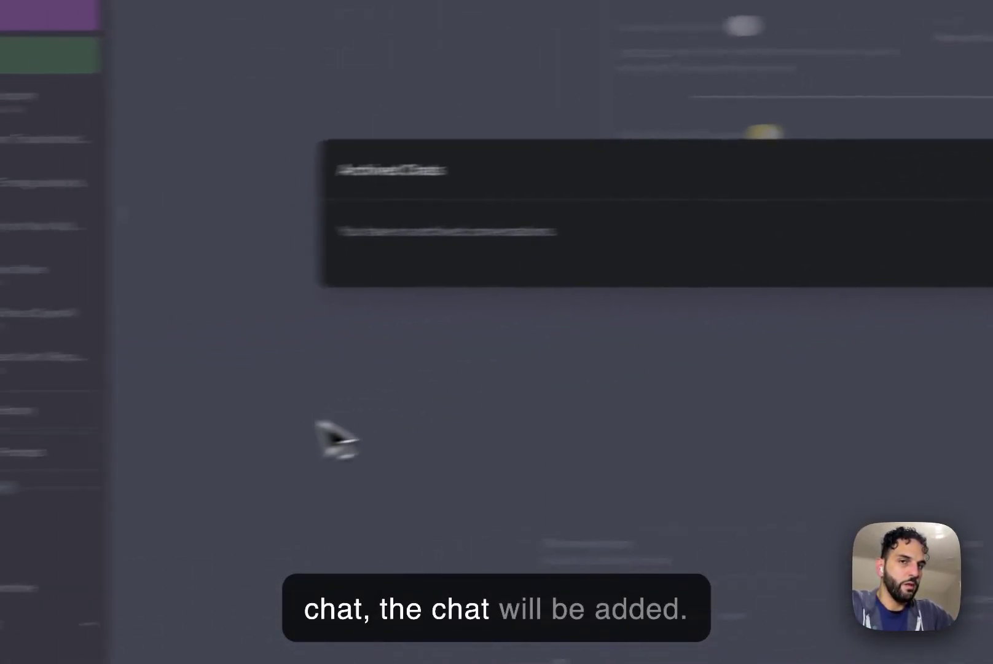
key(Escape)
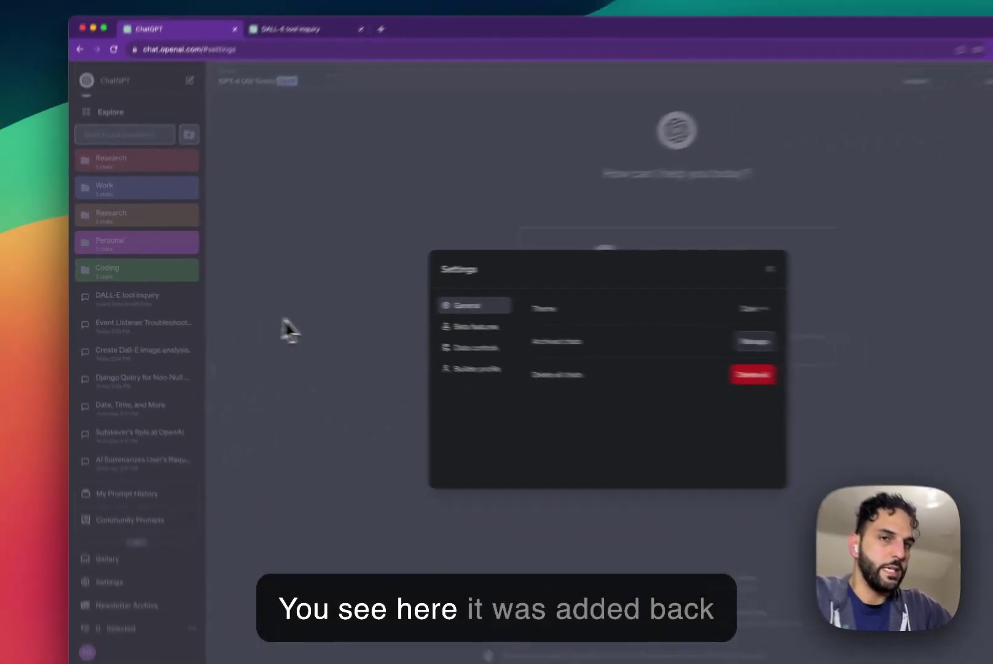
key(Escape)
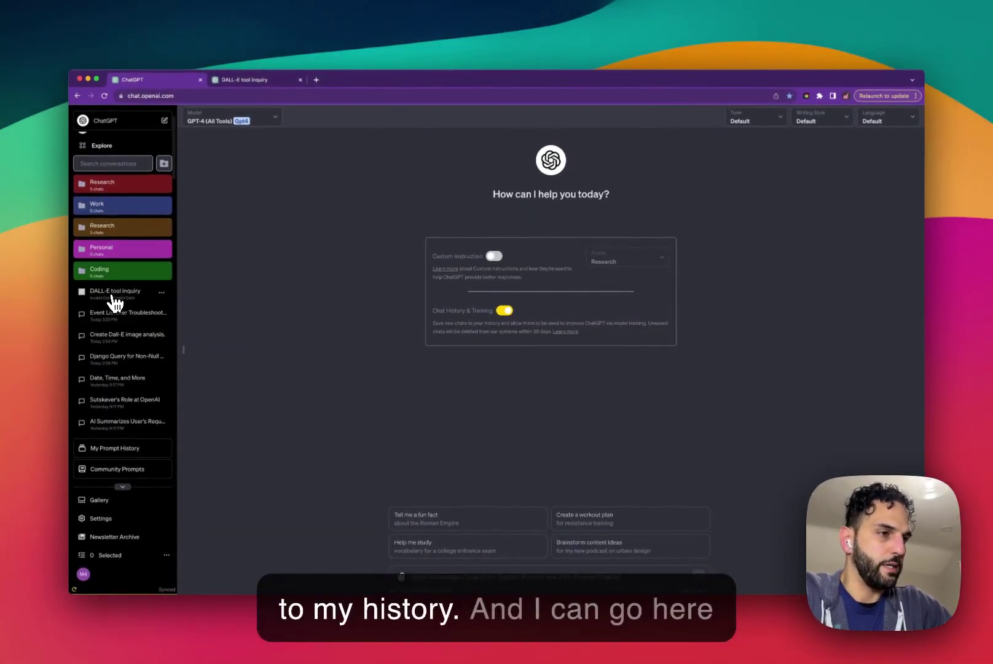
click(114, 299)
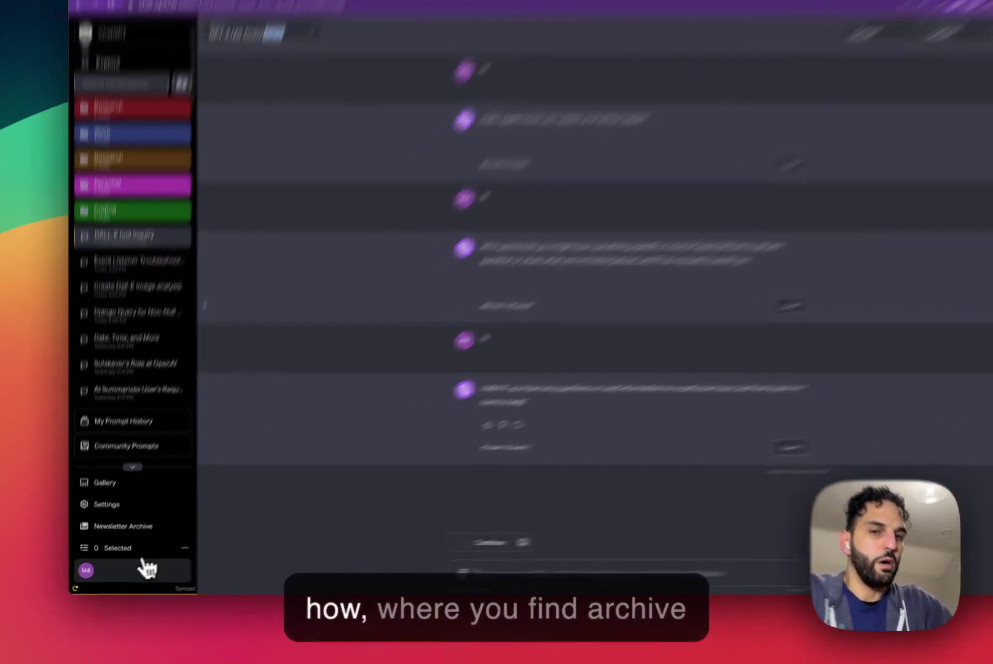
View the account menu and bulk chat options, check the archived chats list in Settings & Beta, and close the settings
click(126, 573)
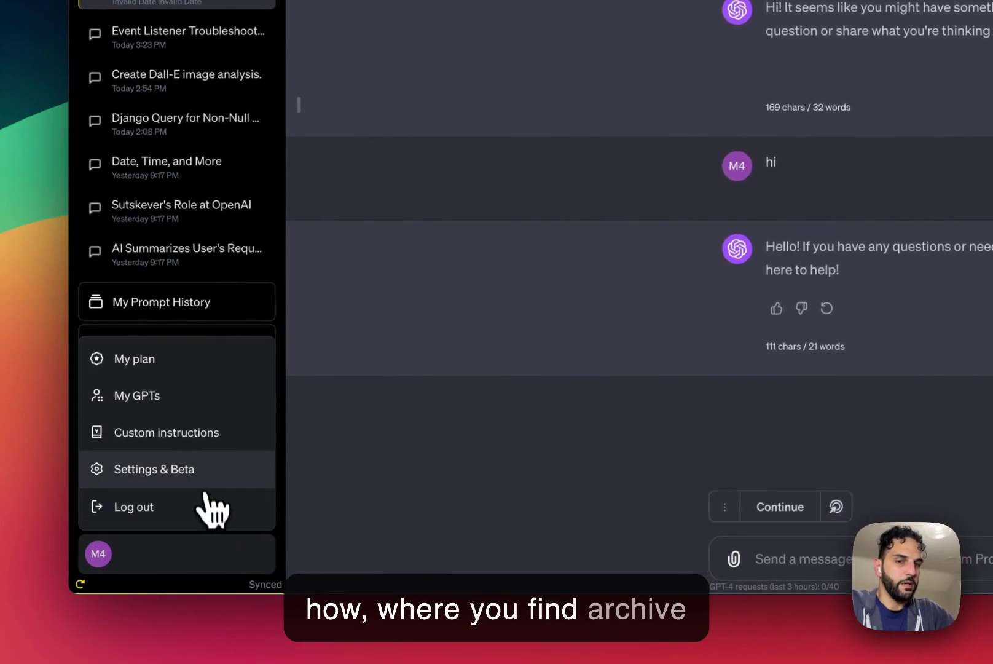
click(486, 348)
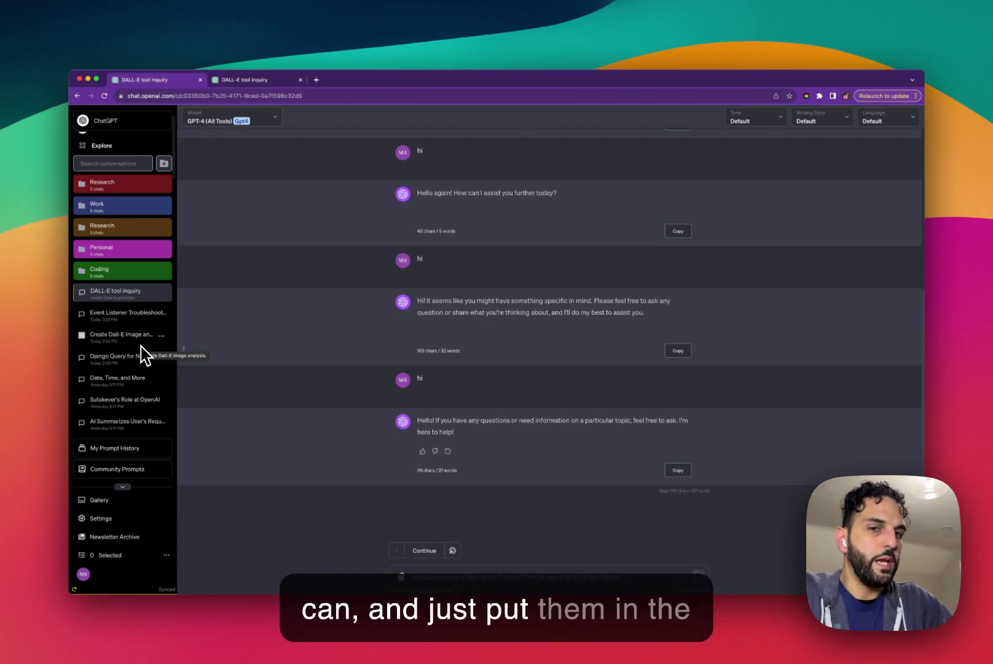
click(125, 556)
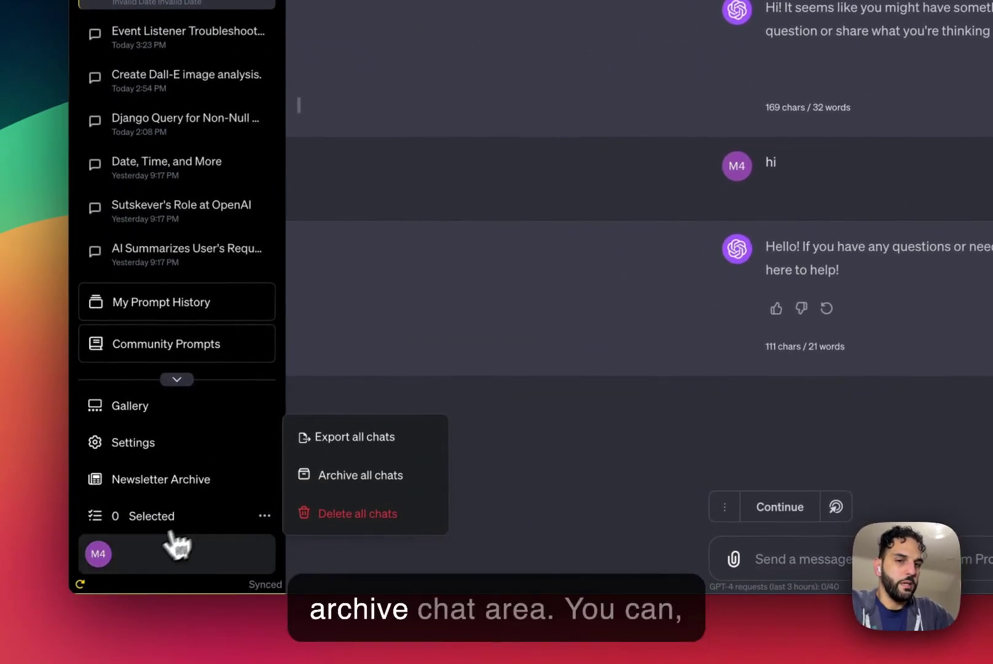
click(179, 544)
click(178, 470)
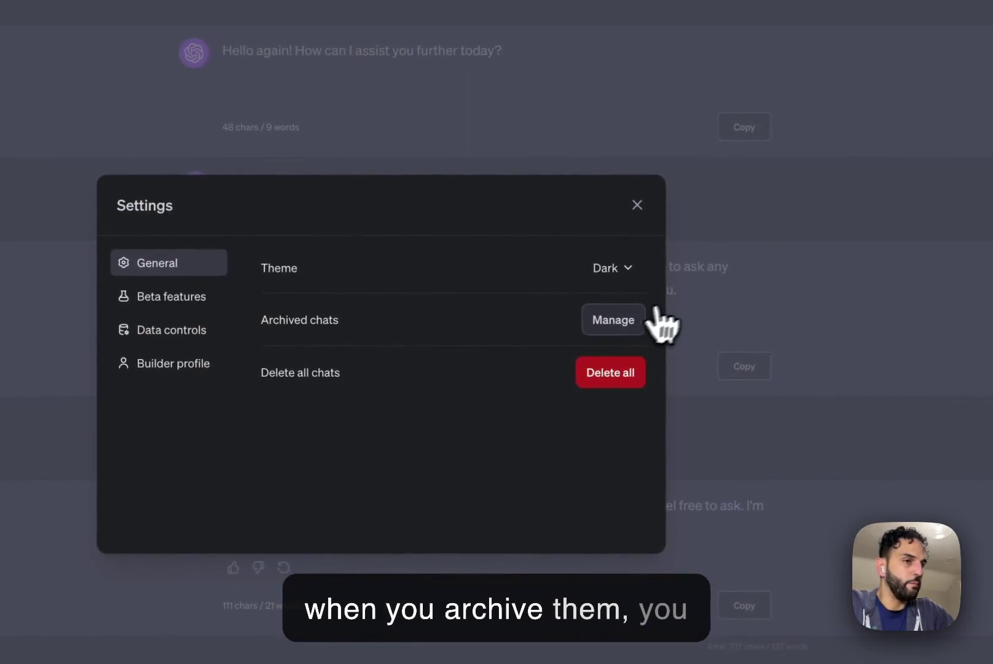
click(624, 322)
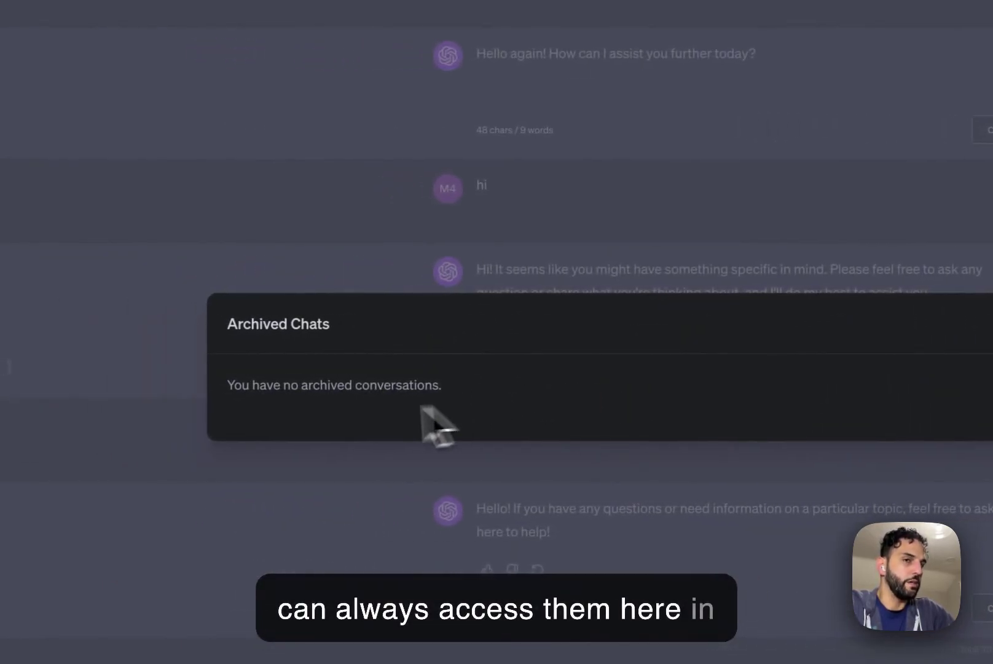
click(670, 304)
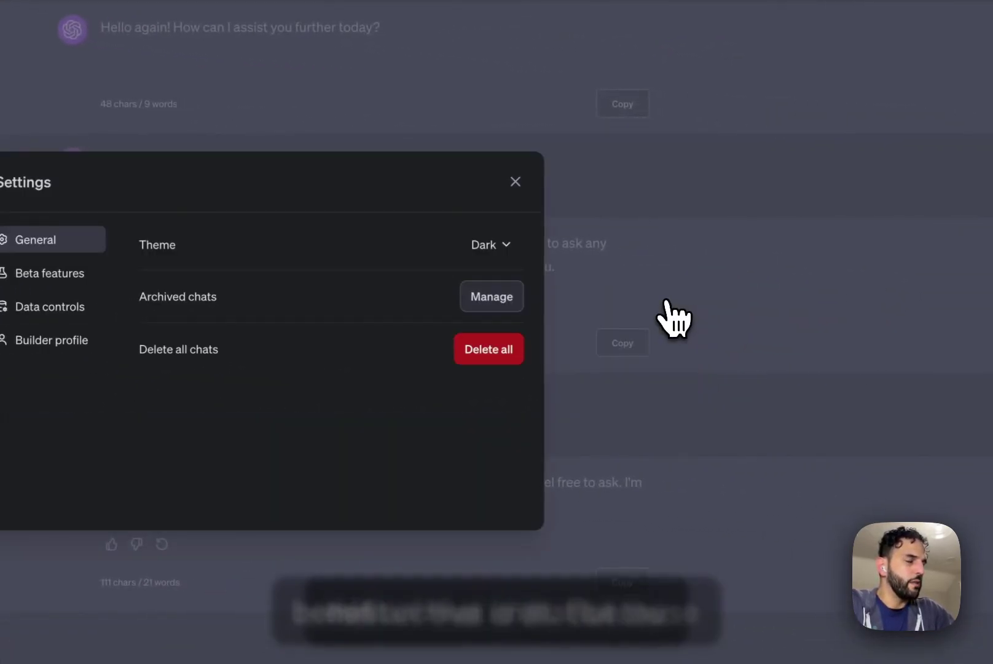
click(664, 300)
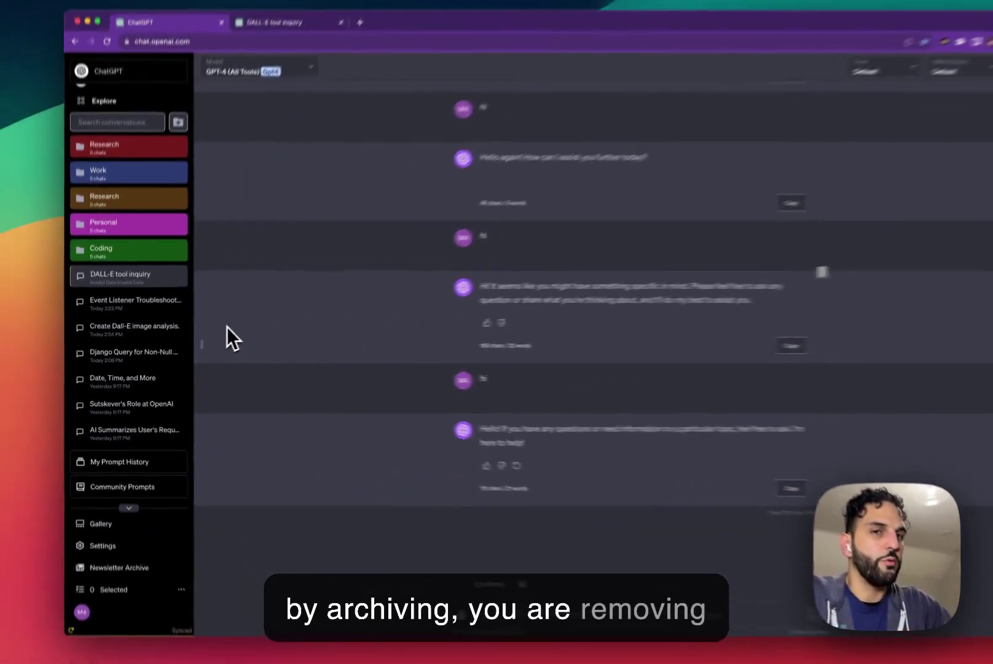
Select the oldest chats in the history, from the last New chat up to and including GPT 4.5 Leak Denied
scroll(154, 334, down, 2)
scroll(123, 331, down, 1)
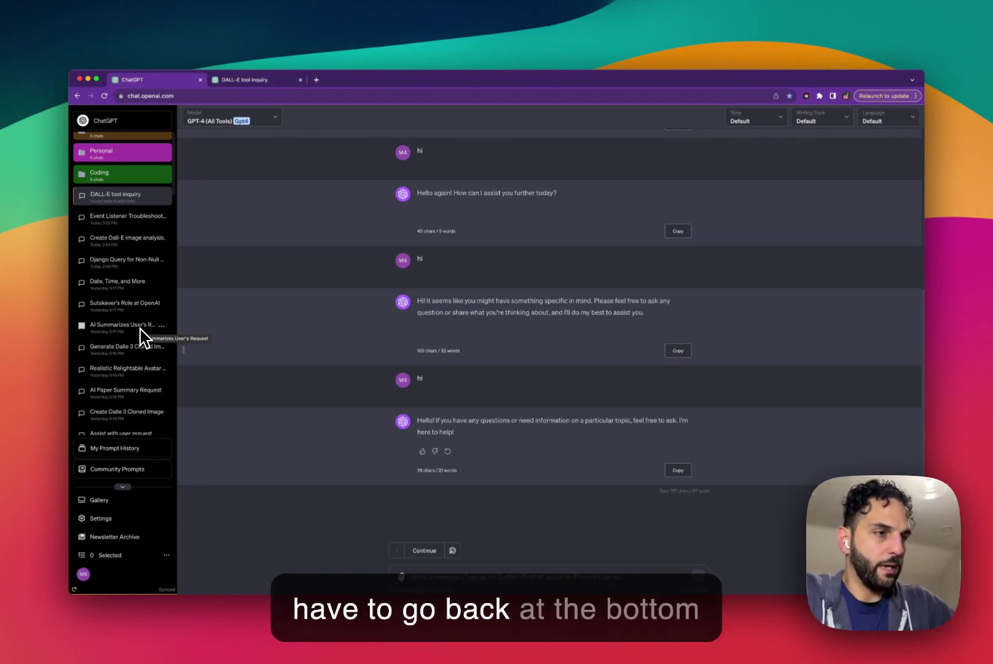
scroll(135, 320, down, 15)
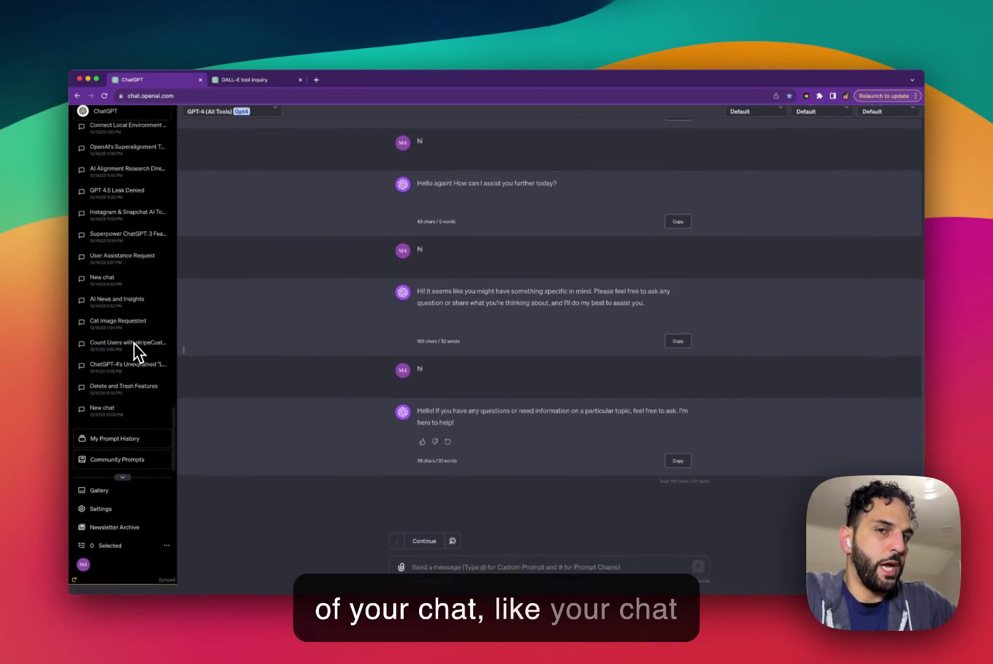
mouse_move(83, 410)
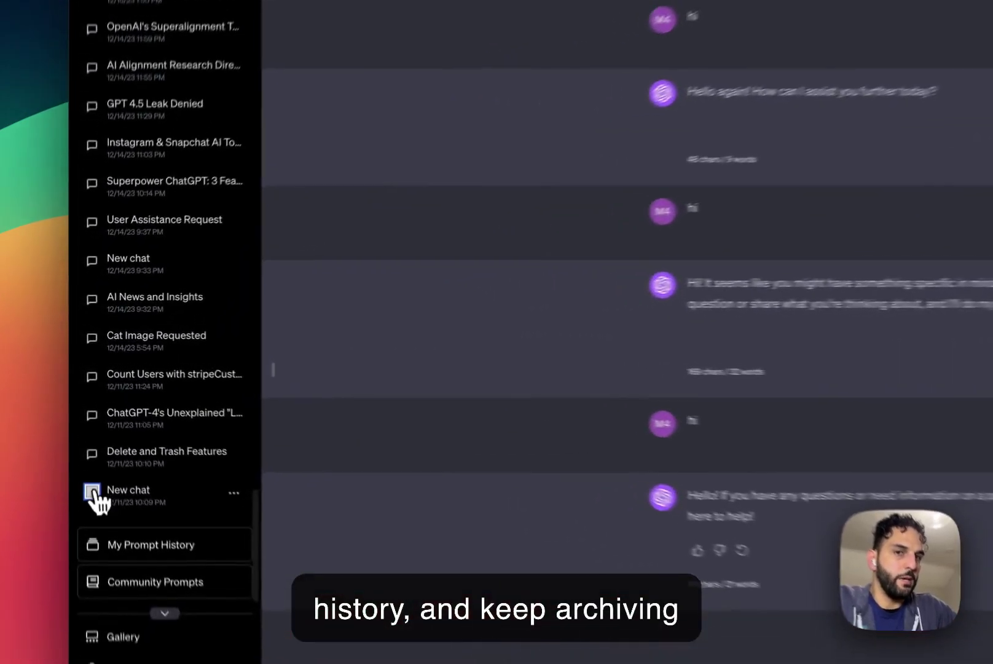
click(92, 492)
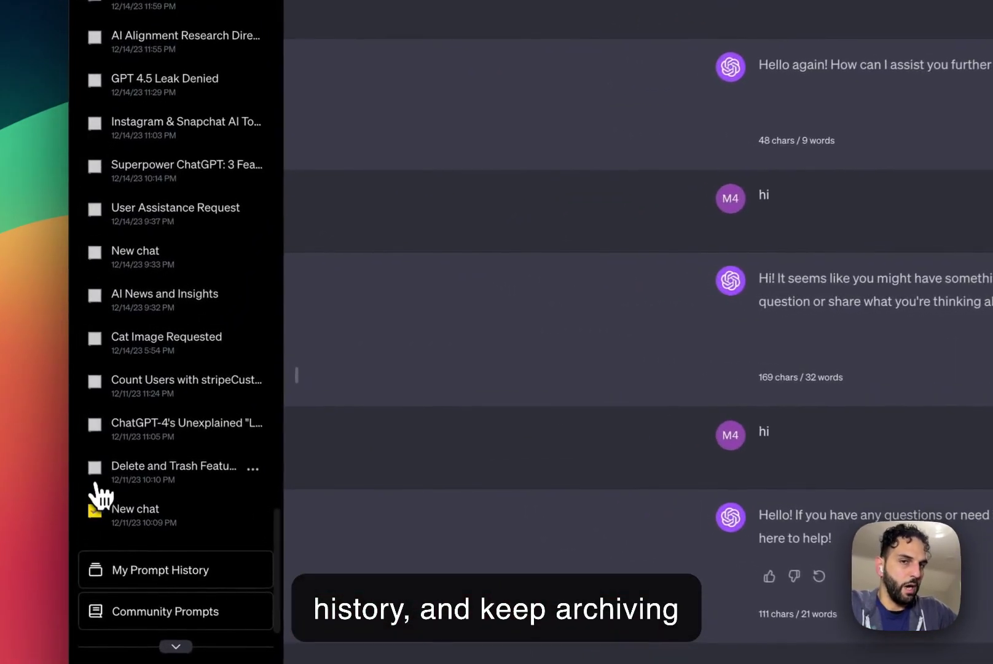
click(91, 454)
click(91, 416)
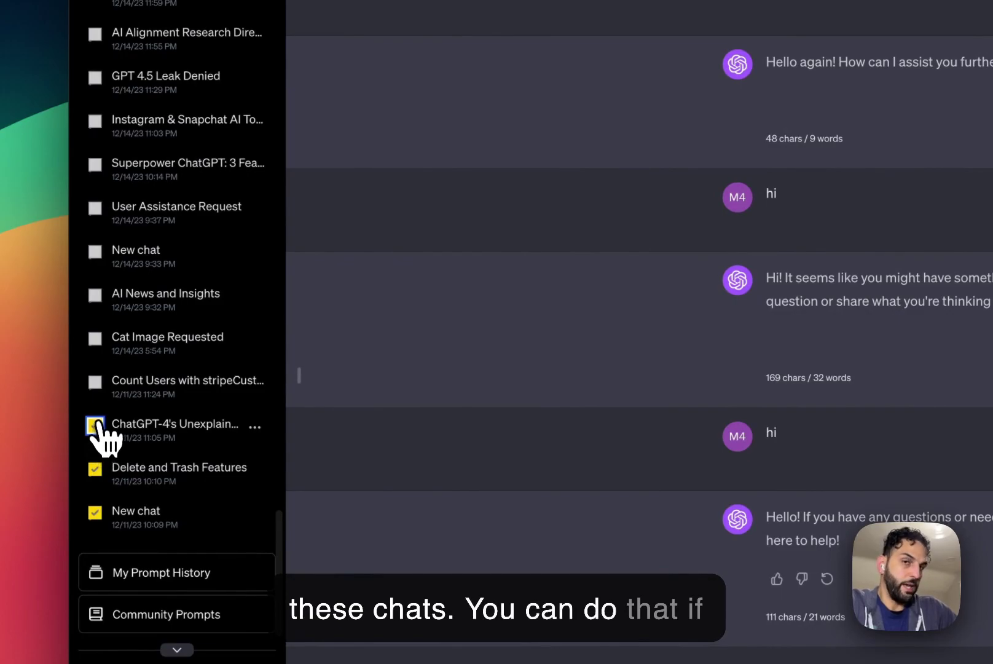
click(95, 382)
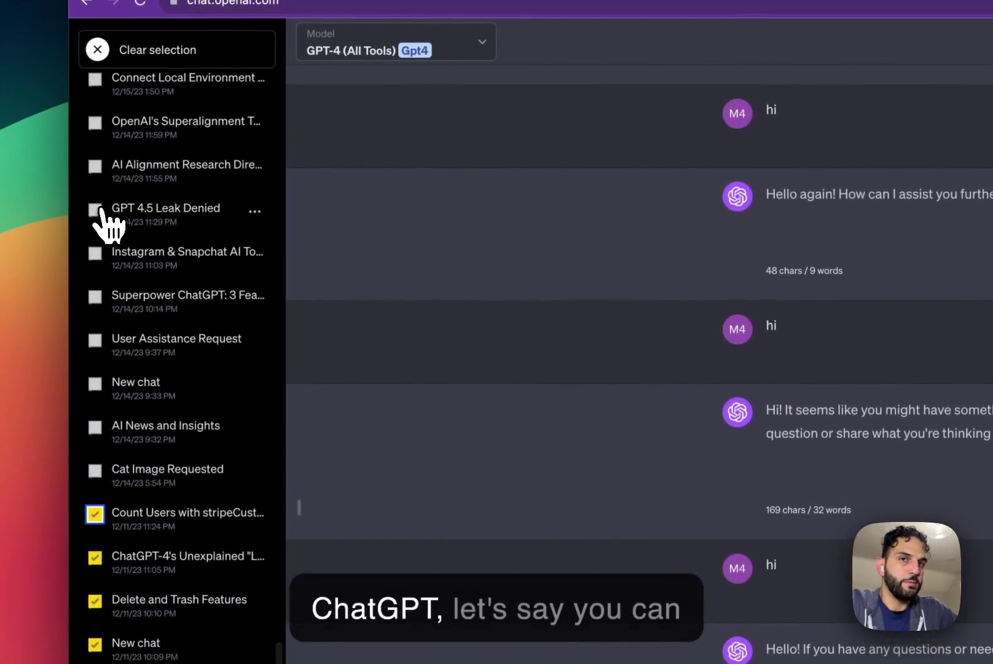
shift+click(98, 209)
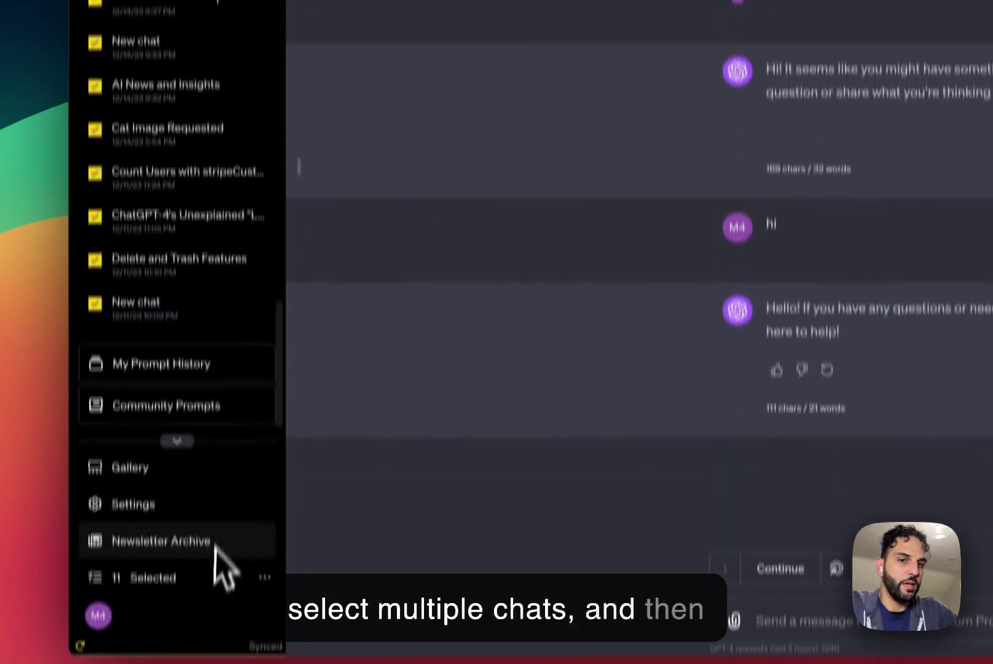
Archive the 11 selected chats in bulk and confirm the archiving
click(206, 524)
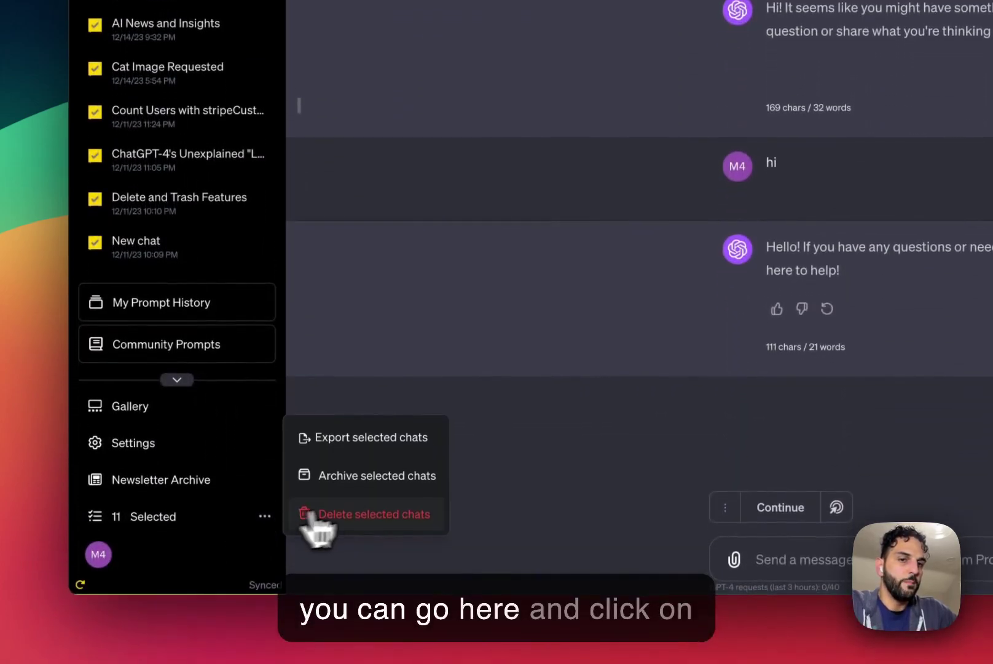
click(384, 476)
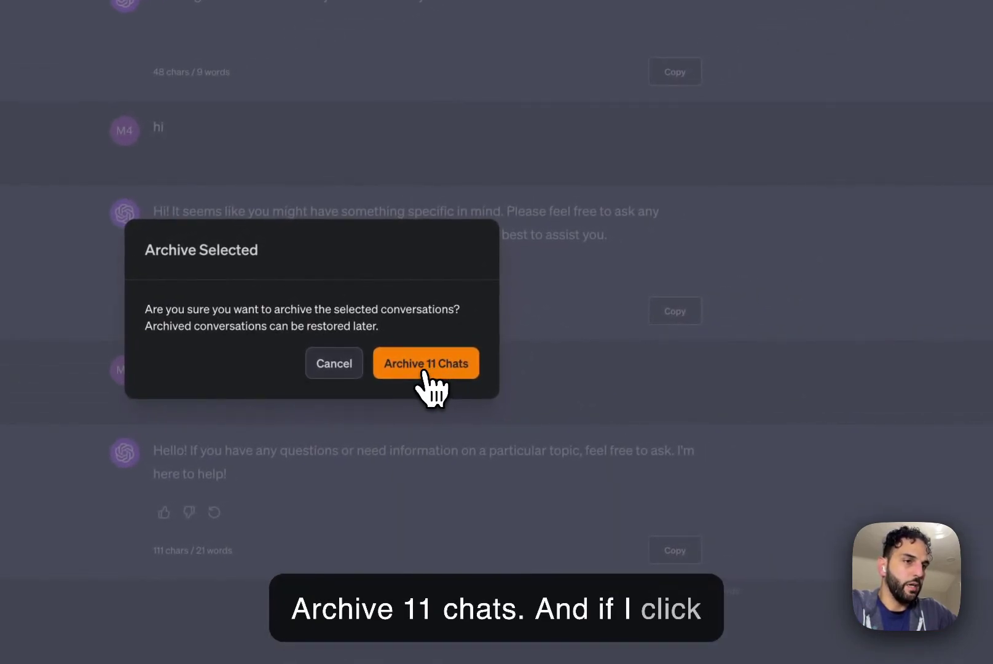
click(476, 372)
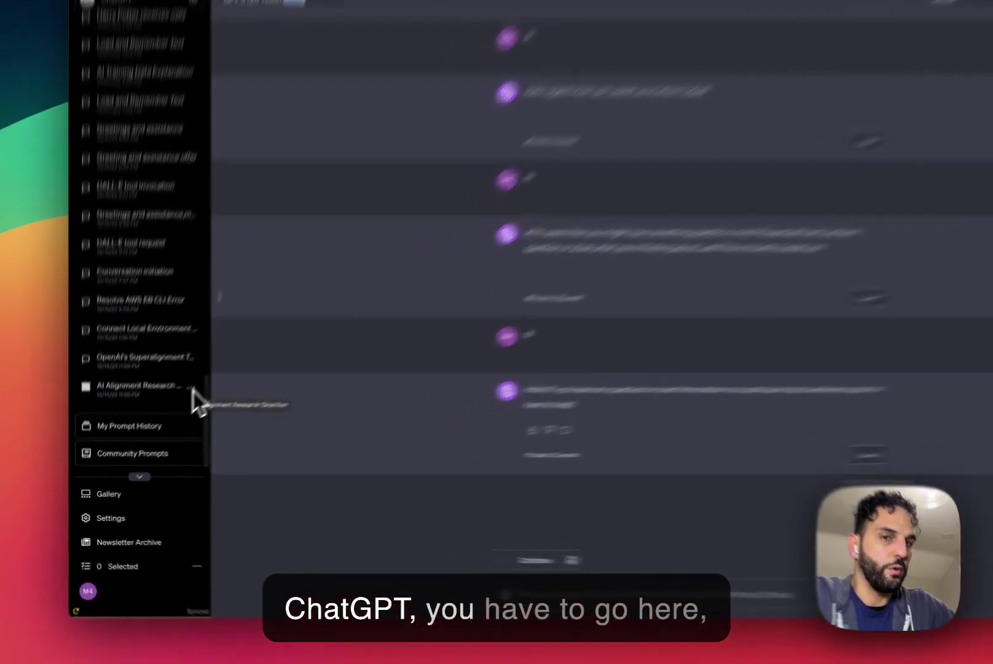
Archive the single AI Alignment Research chat at the end of the chat history
click(162, 421)
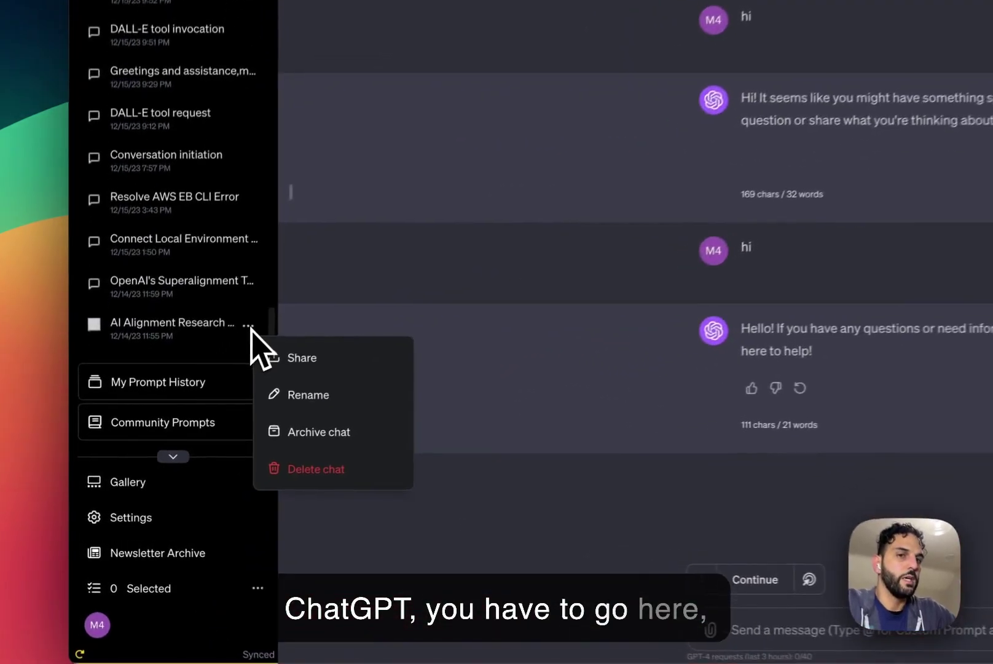
click(367, 430)
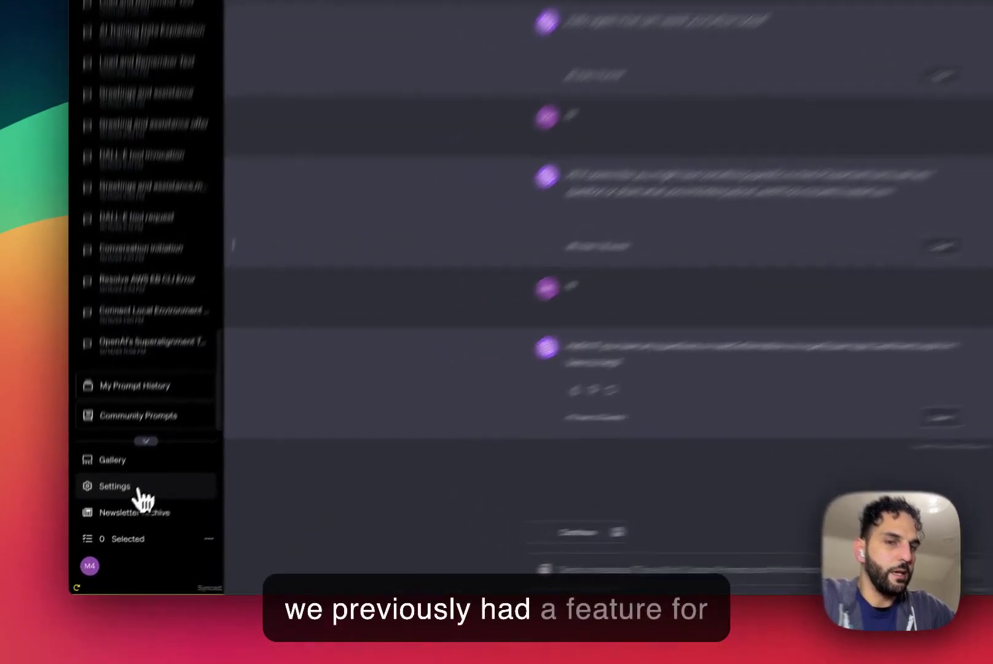
Check the extension's History settings, and compare them with the auto-delete options in the previous version's History settings
click(118, 521)
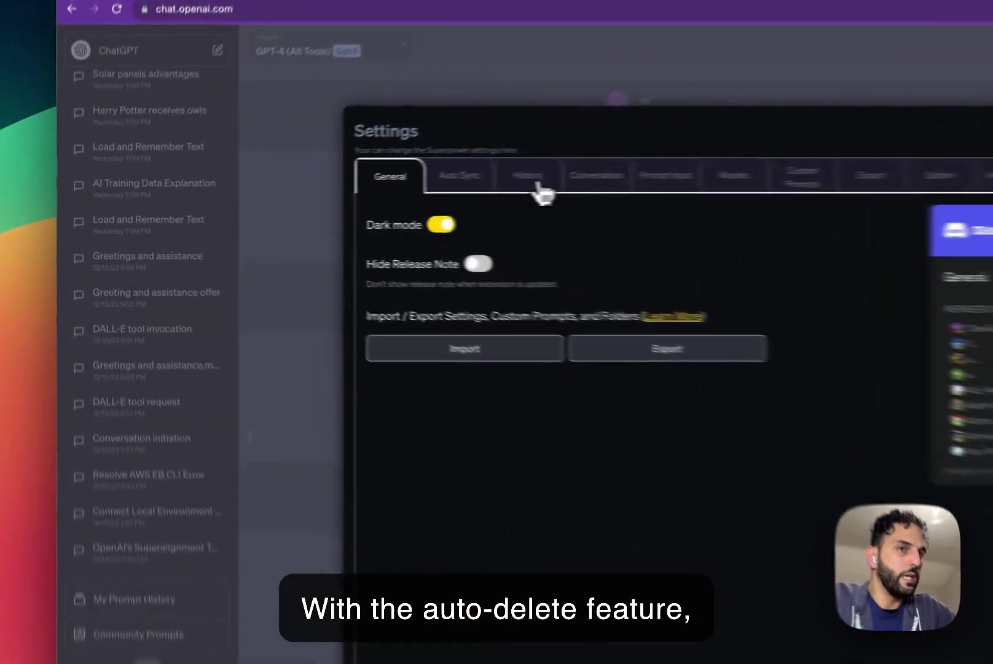
click(352, 195)
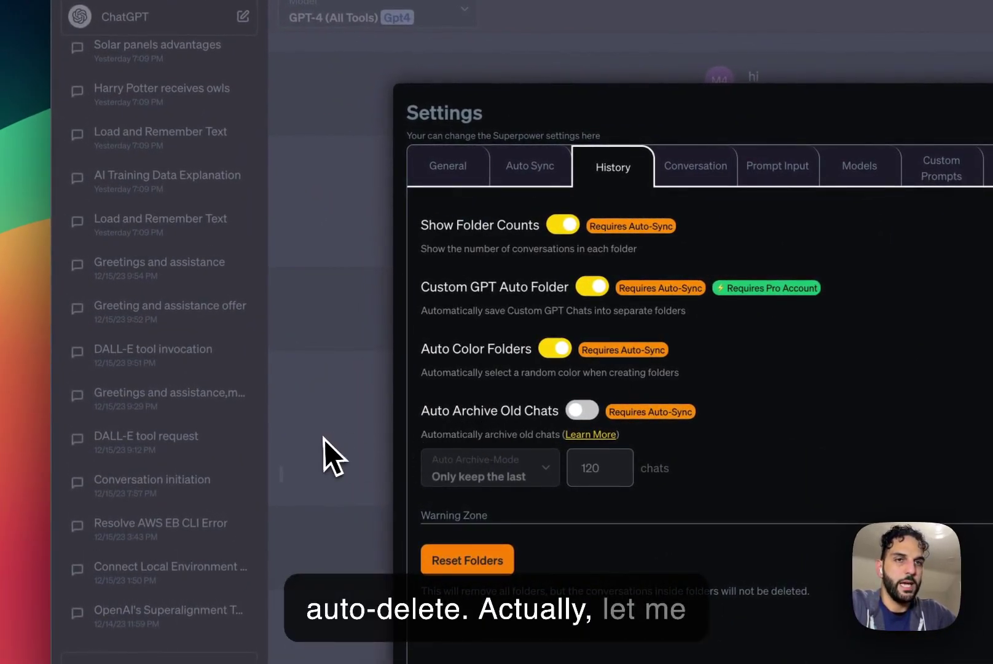
key(super+grave)
key(super+grave)
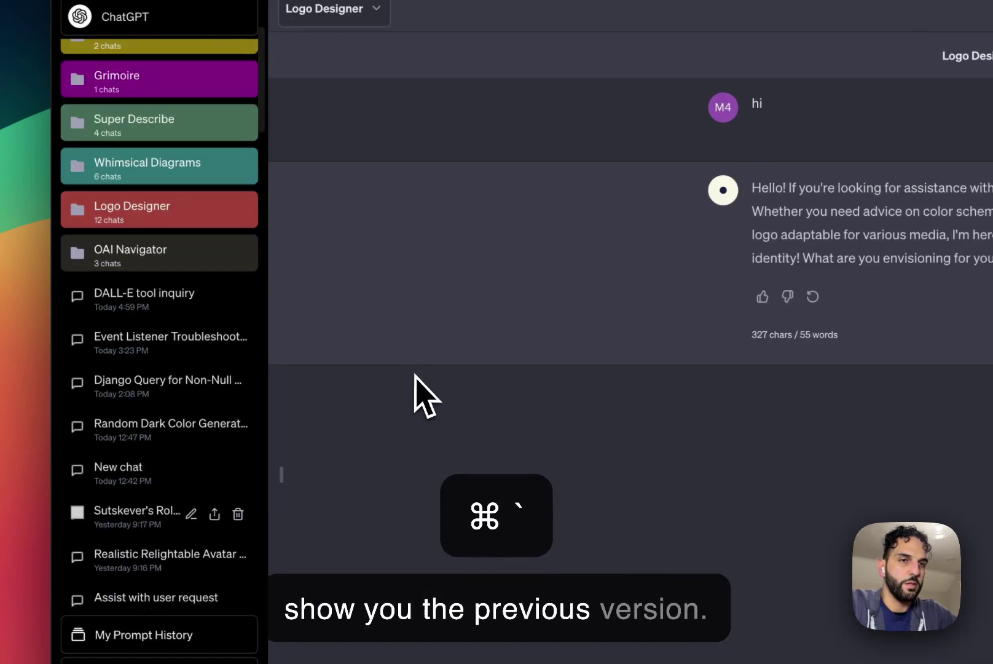
scroll(184, 553, down, 5)
click(155, 455)
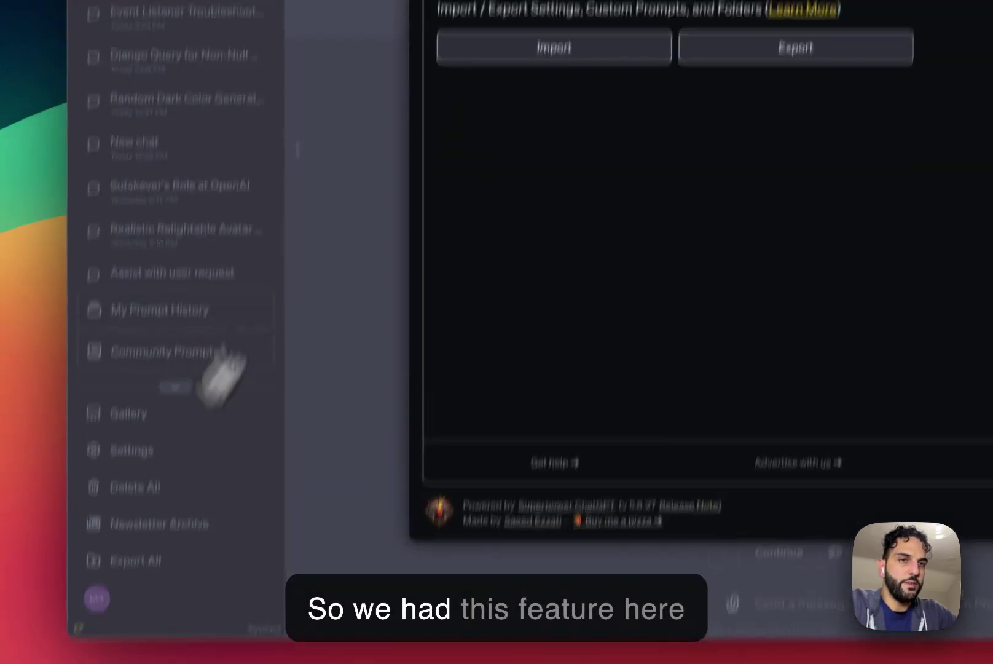
click(592, 161)
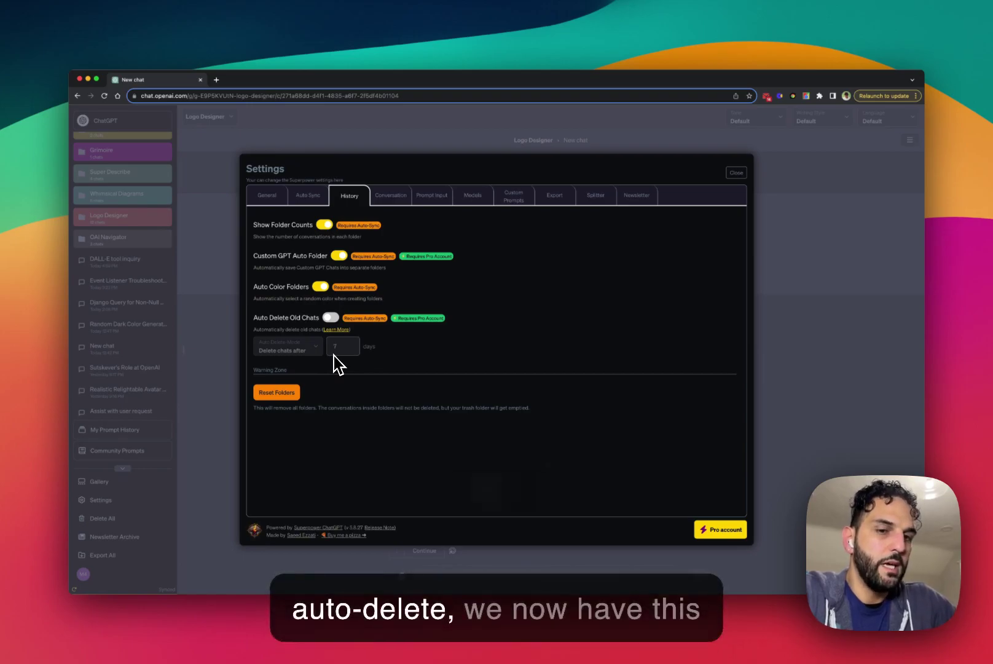
Return to the updated version's window, open its History settings and enable Auto Archive Old Chats
key(super+grave)
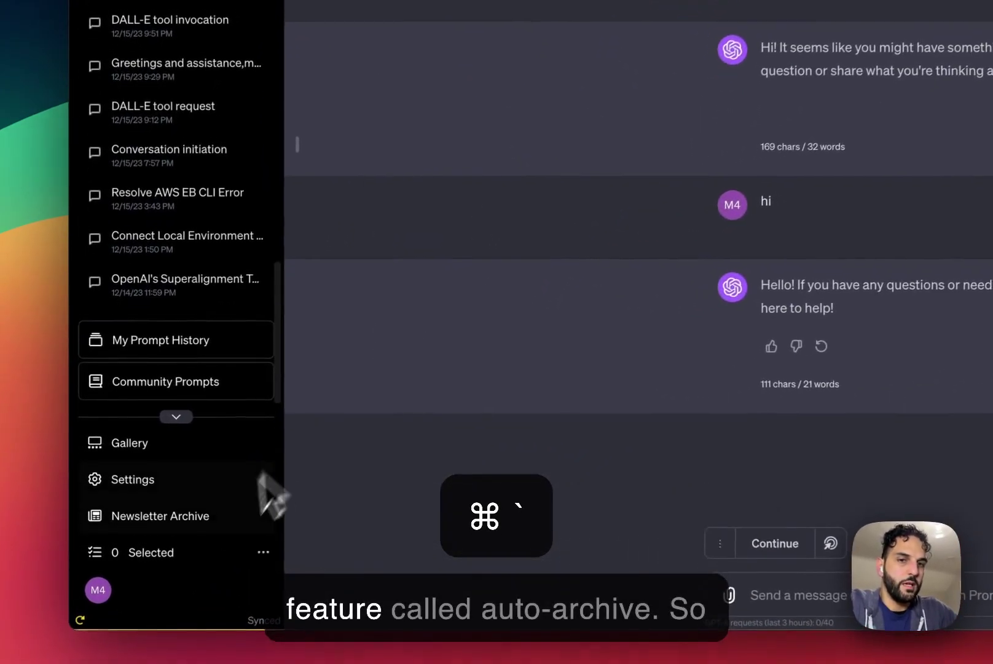
click(188, 482)
click(624, 184)
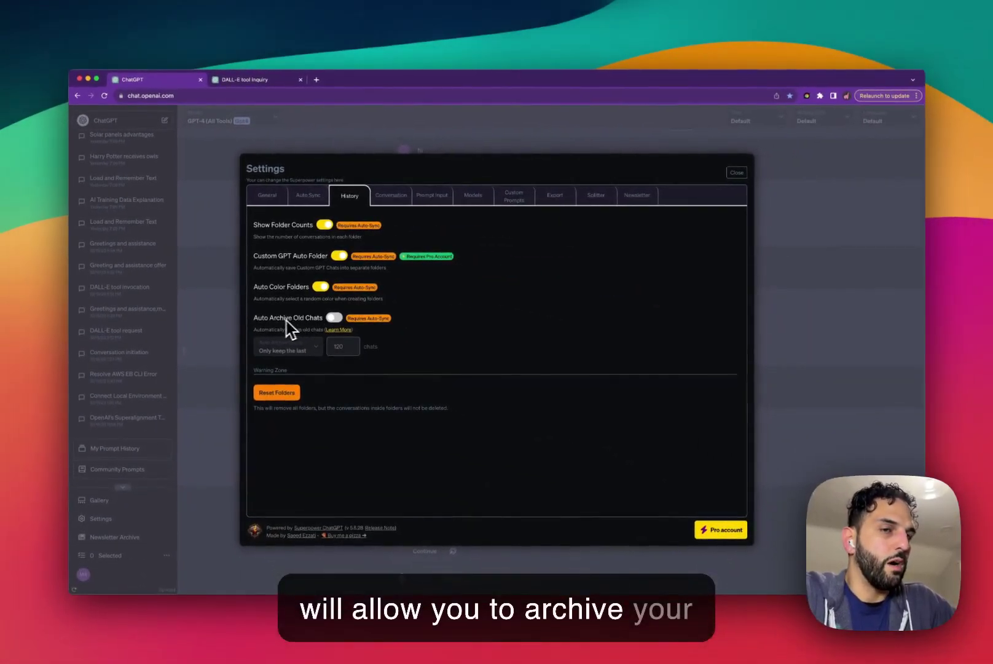
click(335, 317)
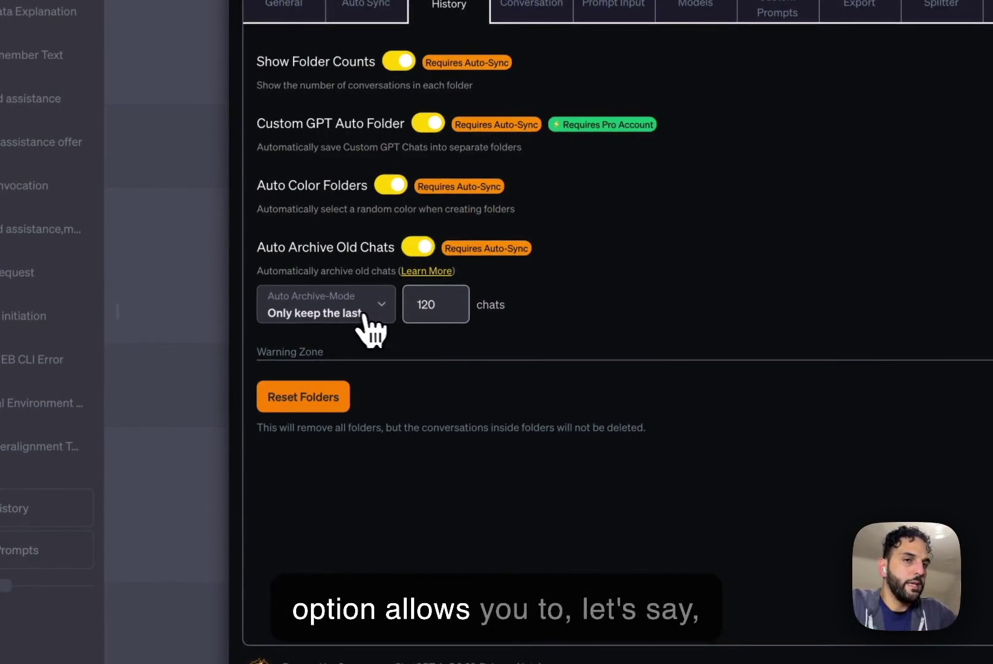
Try both auto-archive modes, settle on Only keep the last and set the limit to 200 chats
click(363, 314)
click(354, 305)
click(355, 308)
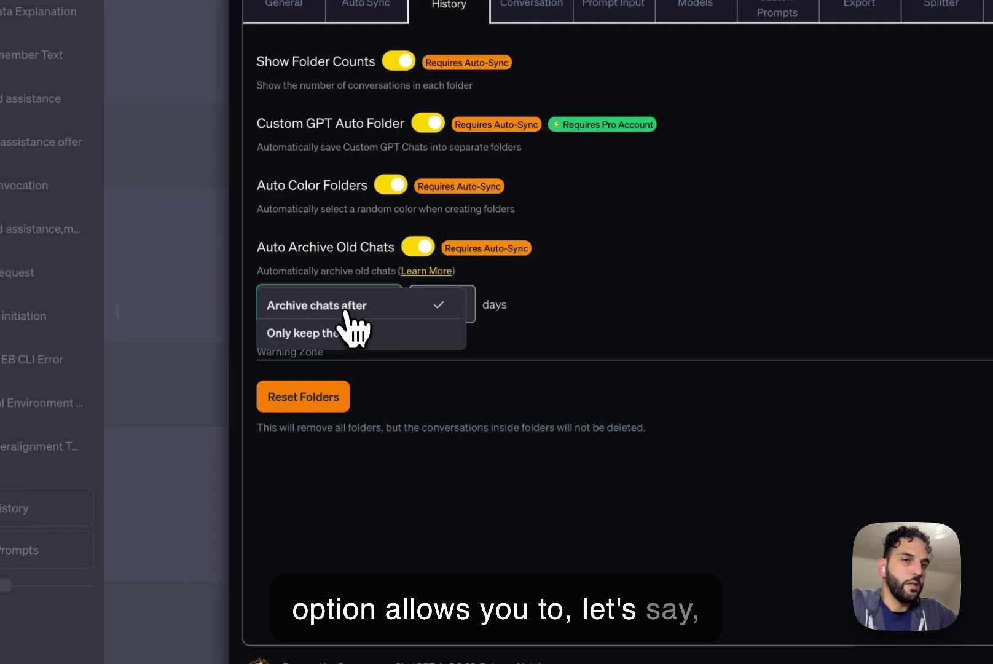
click(347, 334)
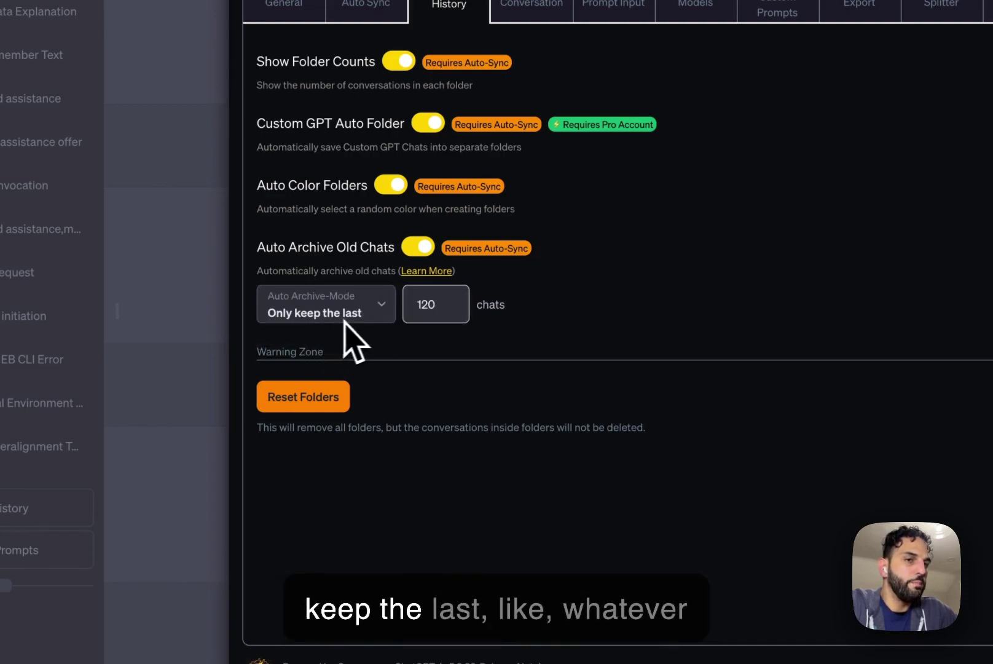
click(430, 308)
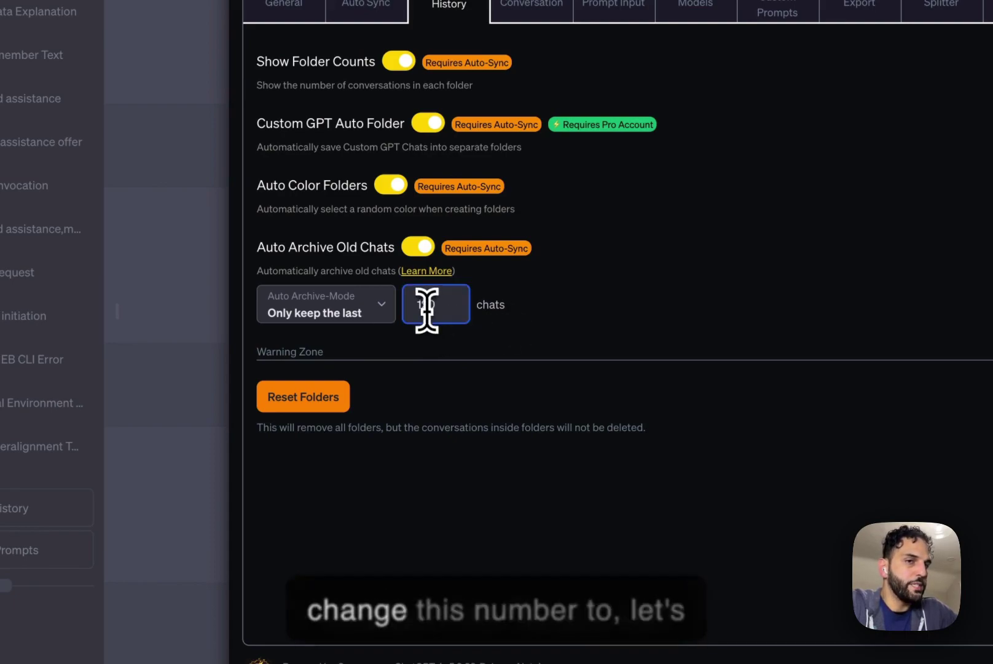
key(BackSpace)
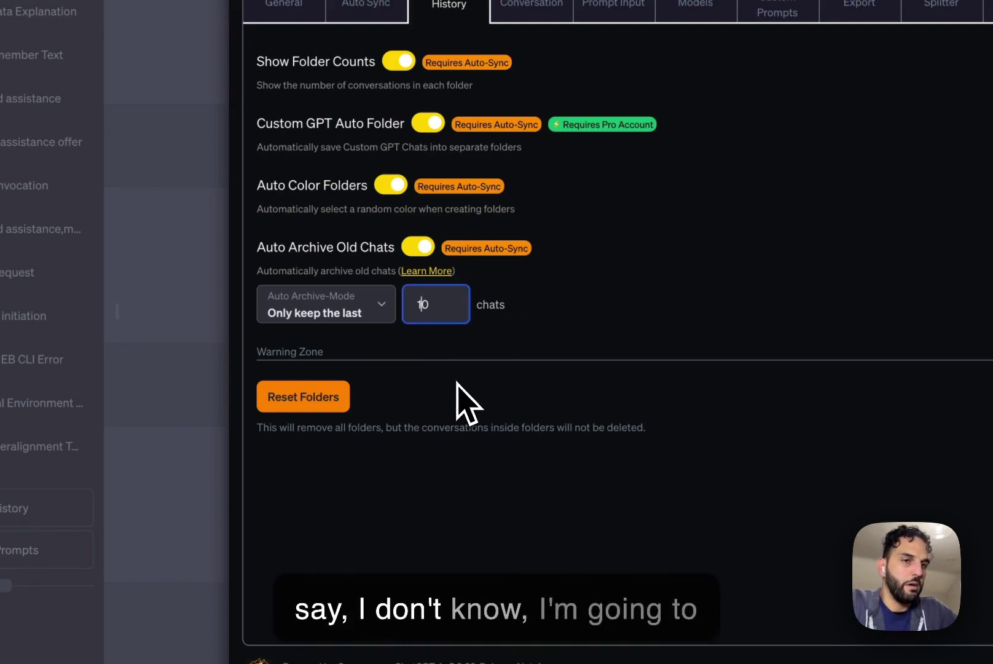
text(200)
click(607, 298)
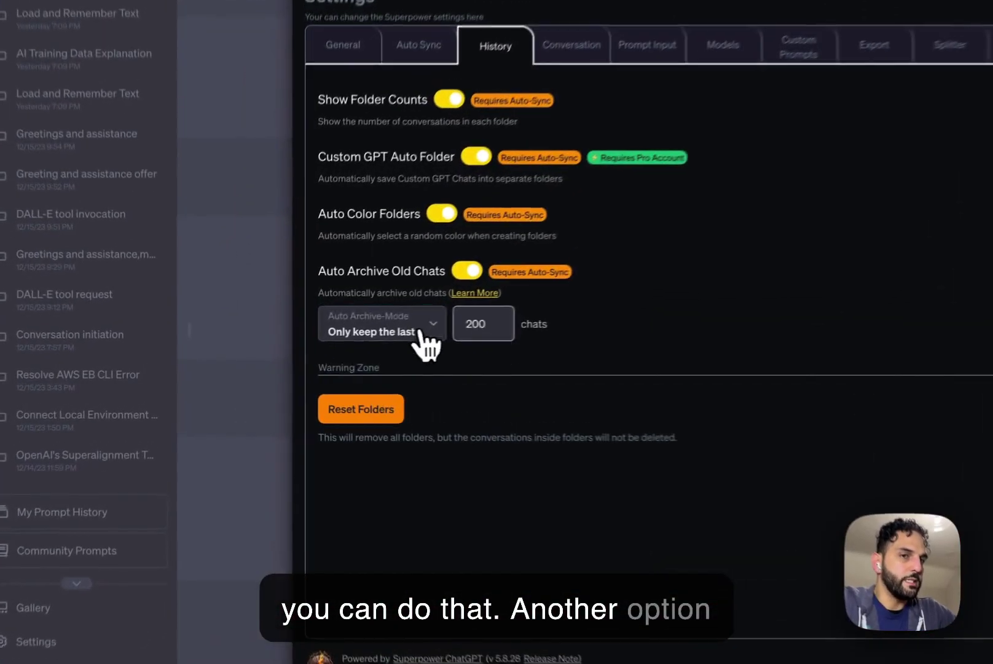
Switch the auto-archive mode to Archive chats after and set the period to 7 days
click(307, 347)
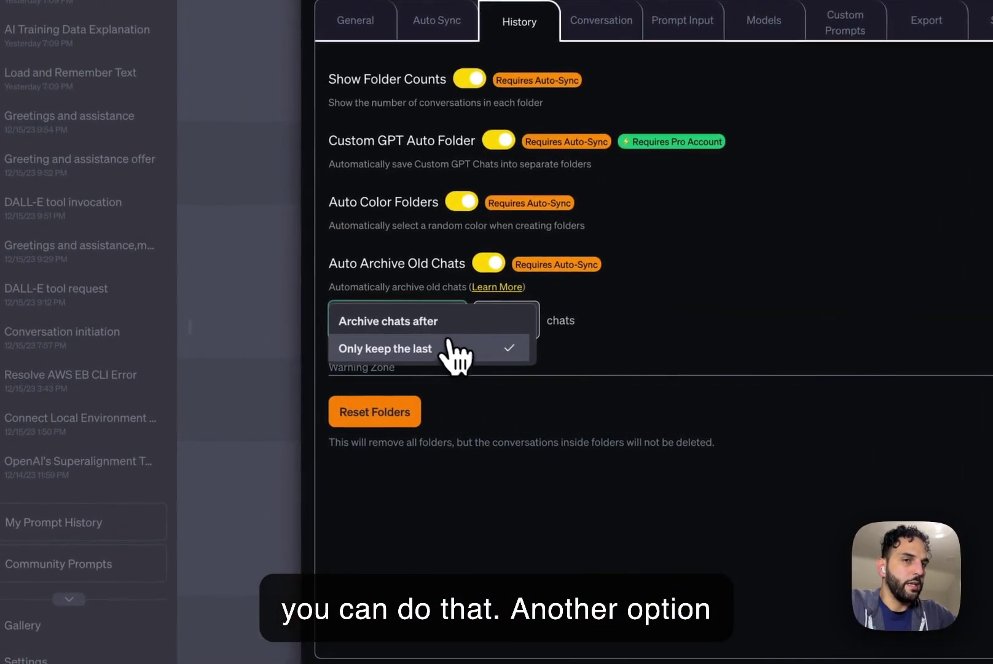
click(415, 320)
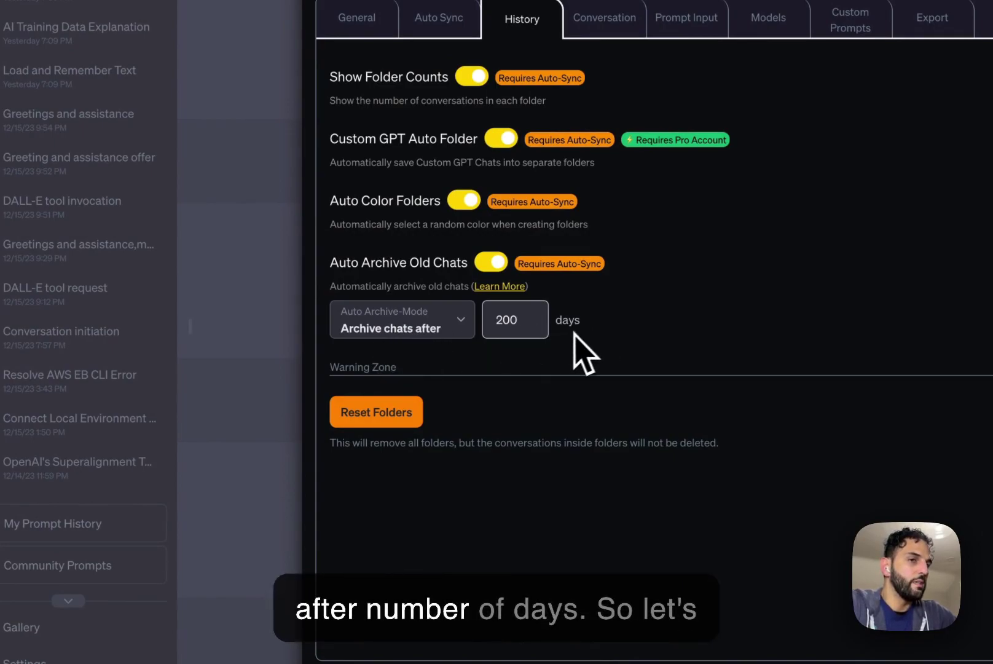
double_click(507, 320)
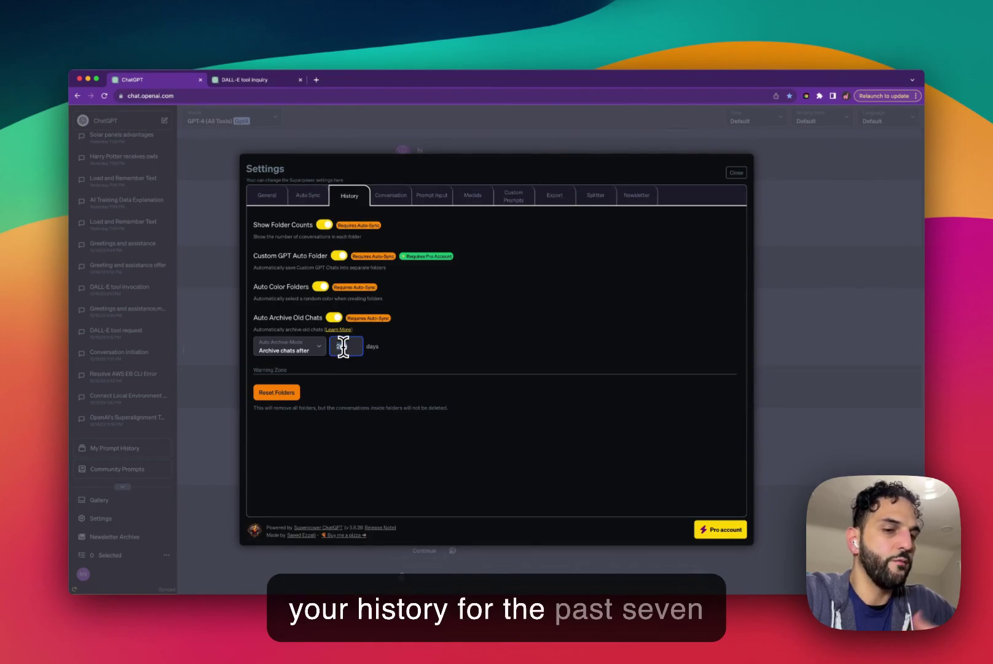
text(7)
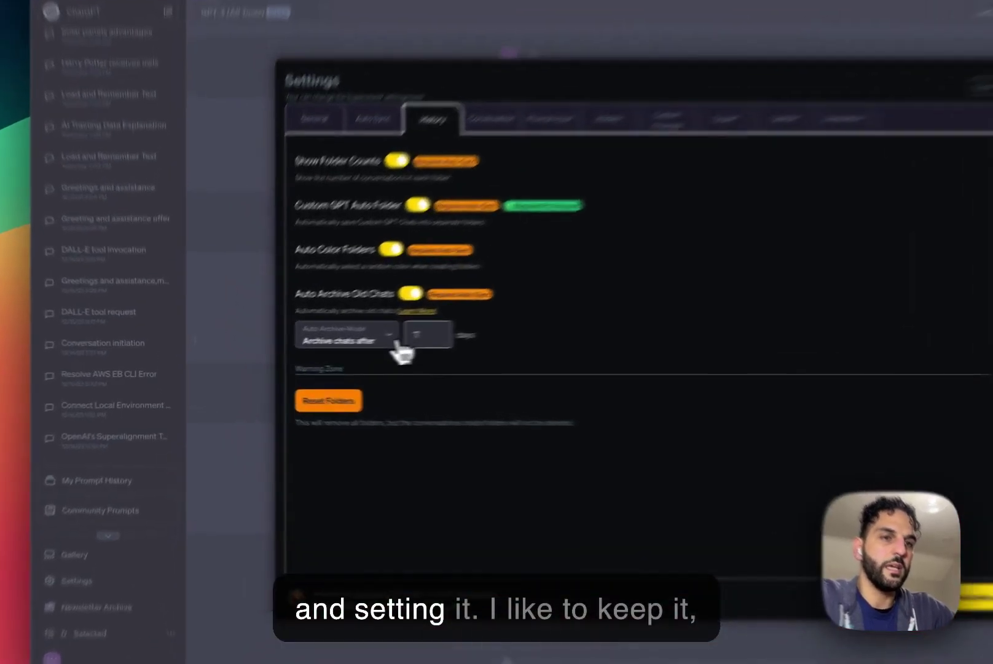
Set auto-archiving to Only keep the last 100 chats and close the settings
click(295, 346)
click(473, 349)
click(527, 310)
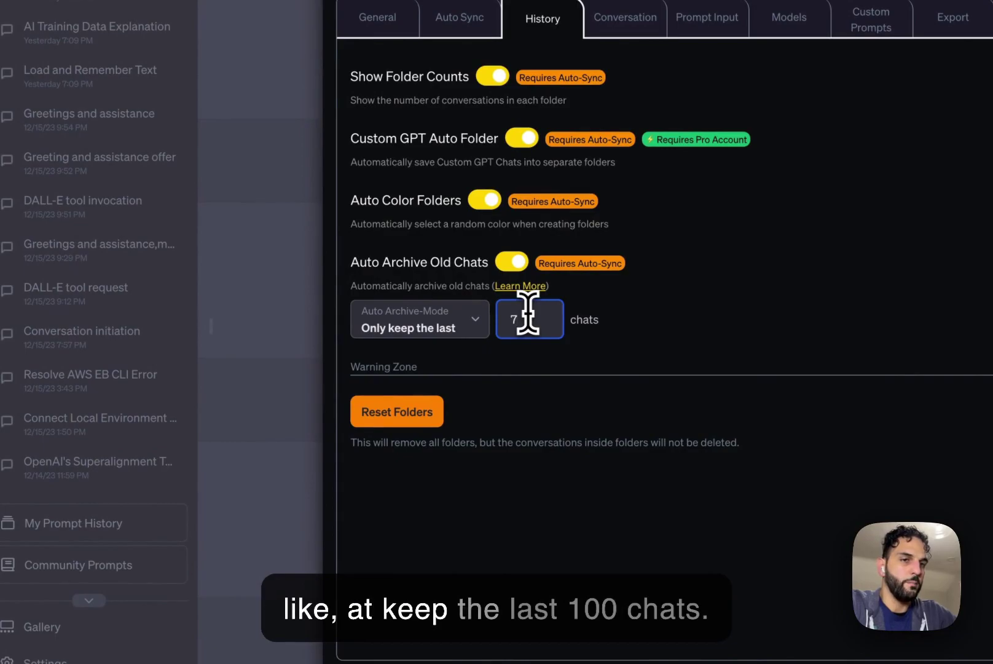
text(100)
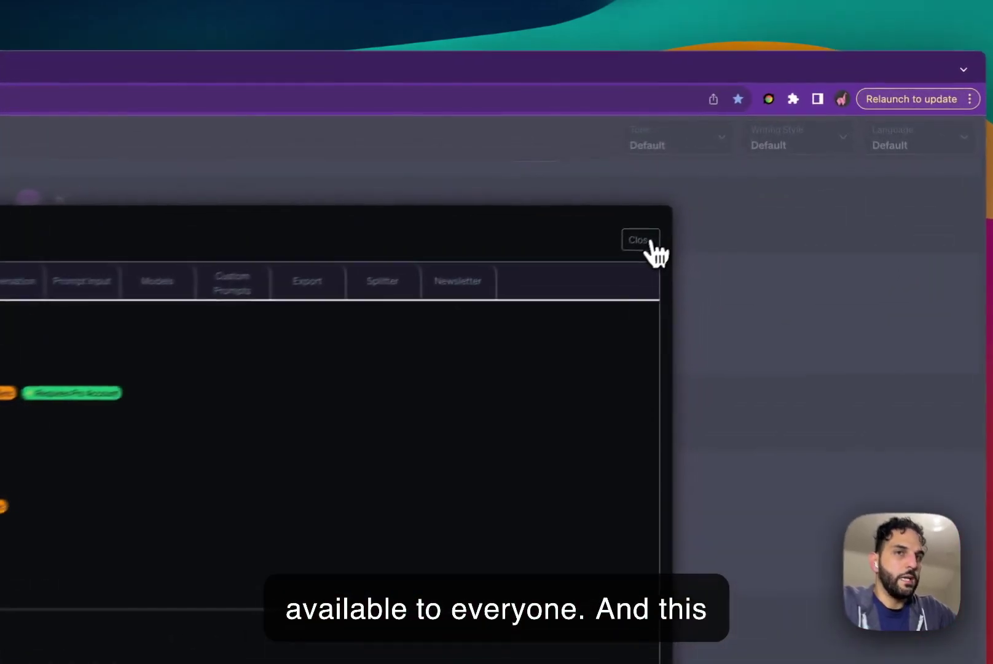
click(736, 173)
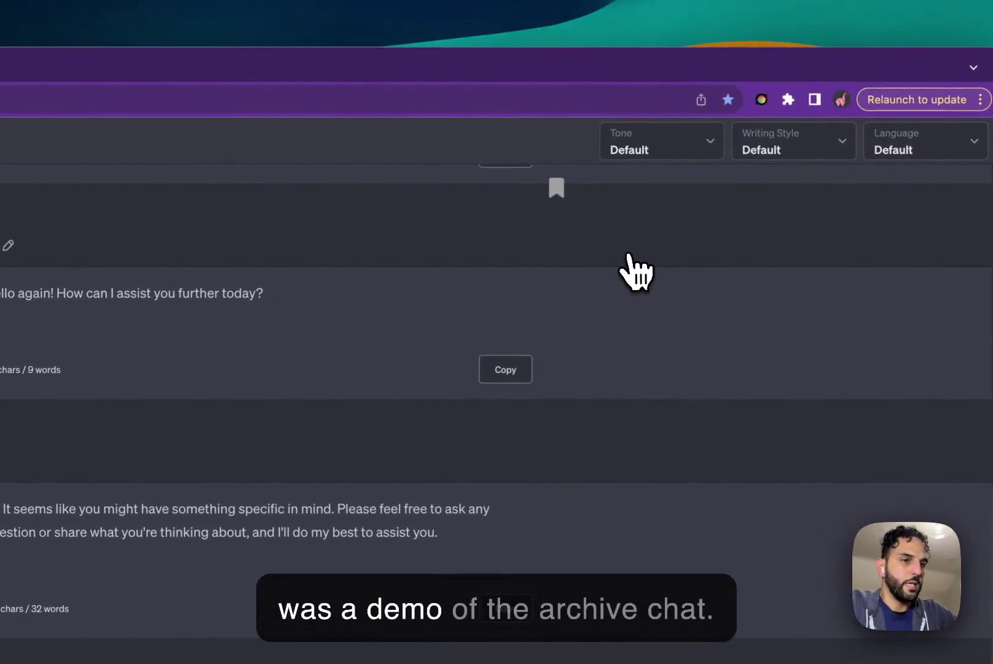